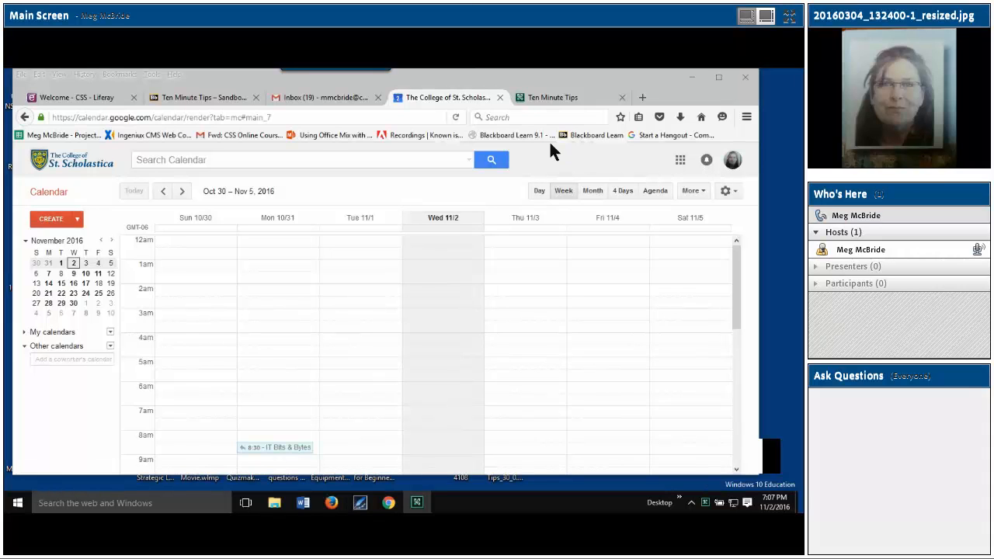
pyautogui.click(683, 158)
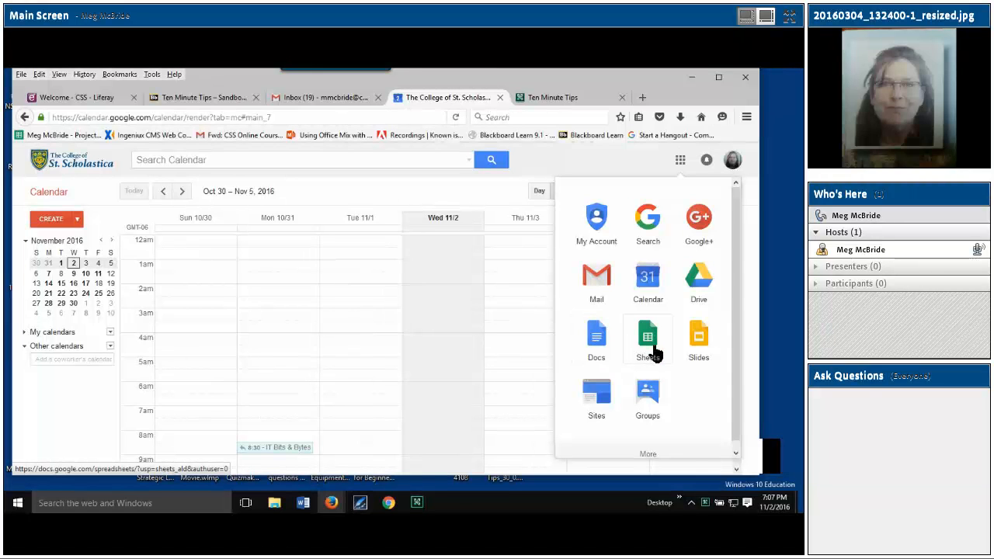
pyautogui.click(698, 356)
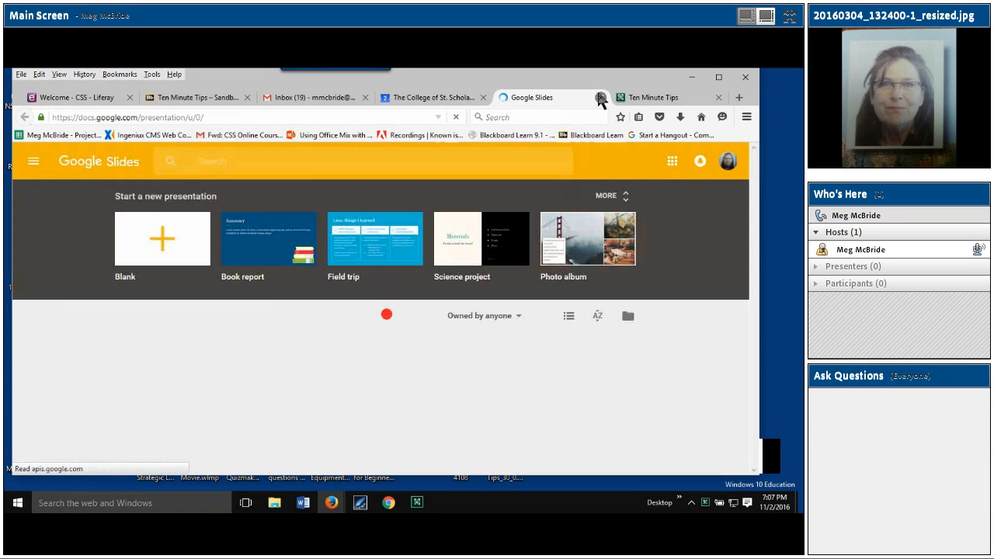
pyautogui.hotkey('ctrl', 'w')
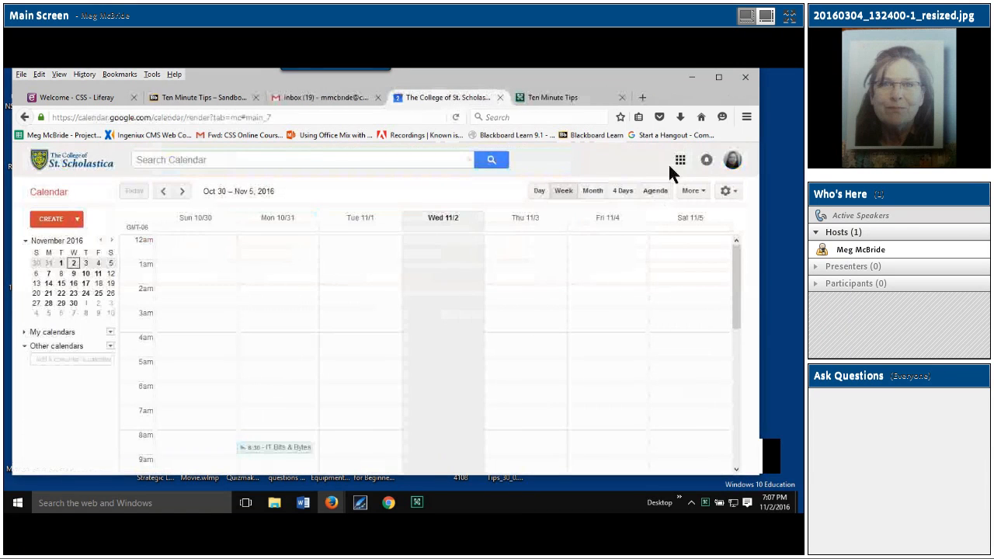
# - Look through the available Google apps and open Drive
pyautogui.click(679, 161)
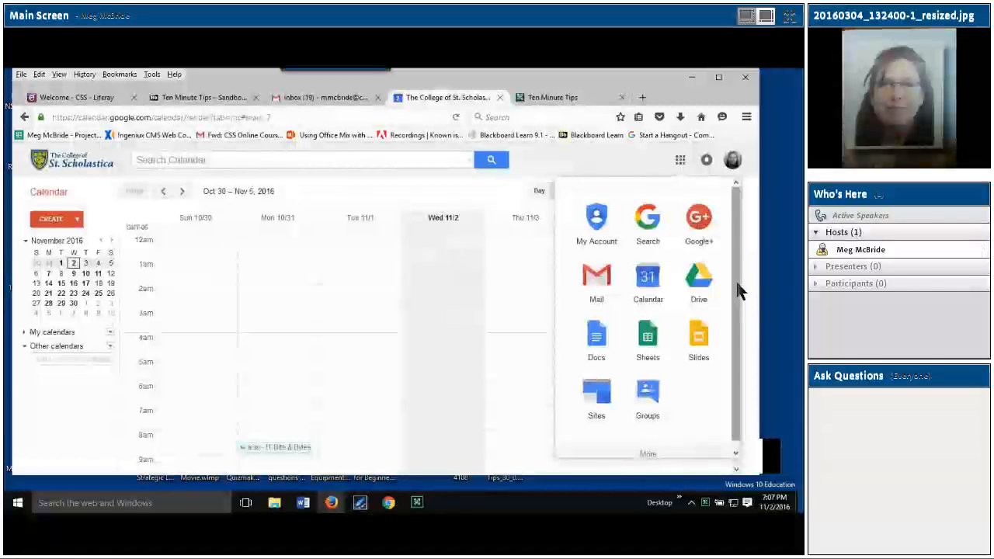
pyautogui.click(572, 455)
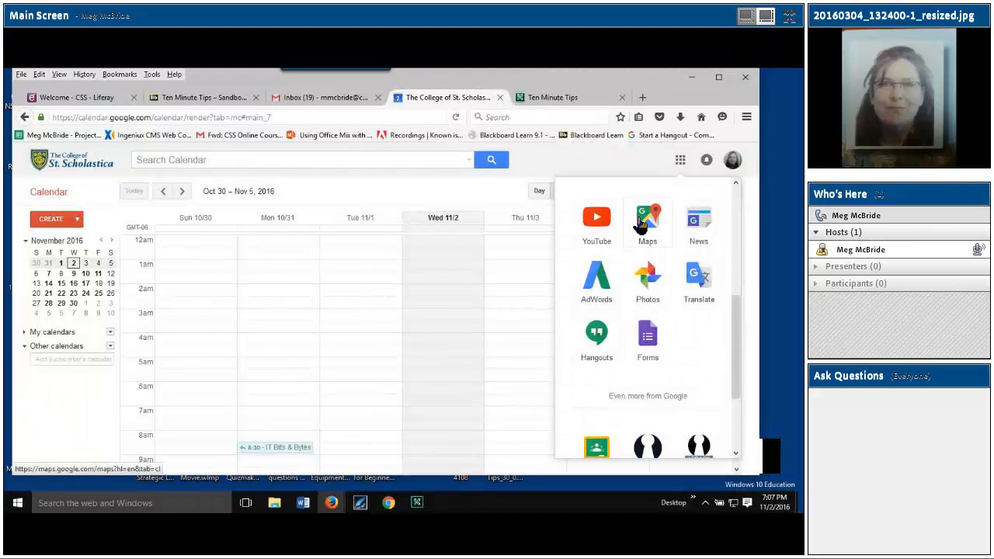
pyautogui.moveTo(739, 314); pyautogui.dragTo(726, 207)
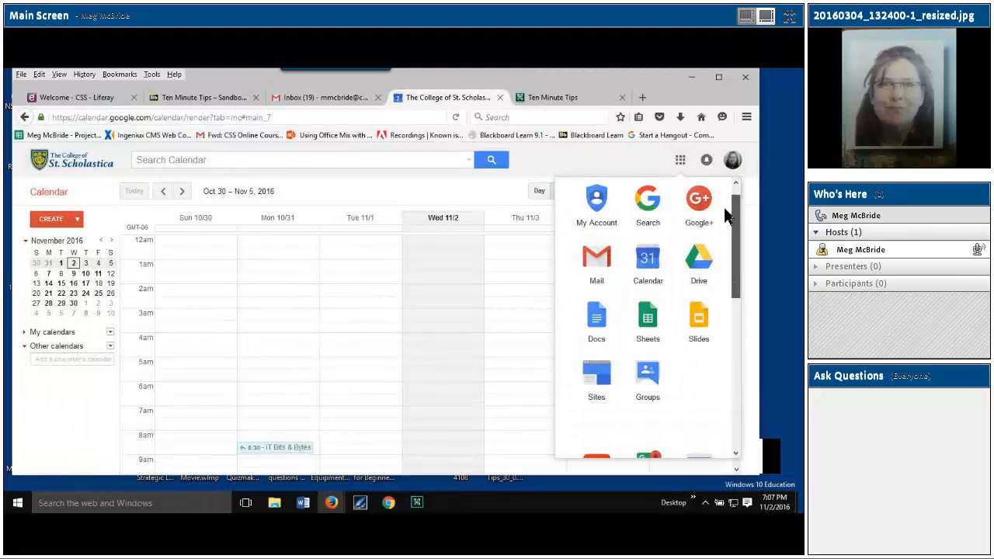
pyautogui.click(702, 264)
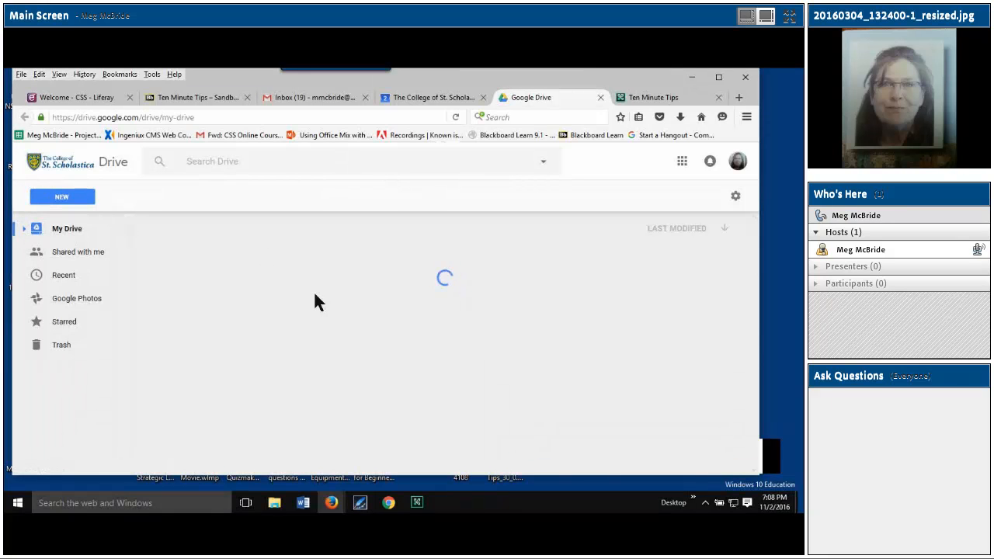
# - Open the Google Docs document from the 10 minute tips folder and bring up its sharing settings
pyautogui.click(309, 264)
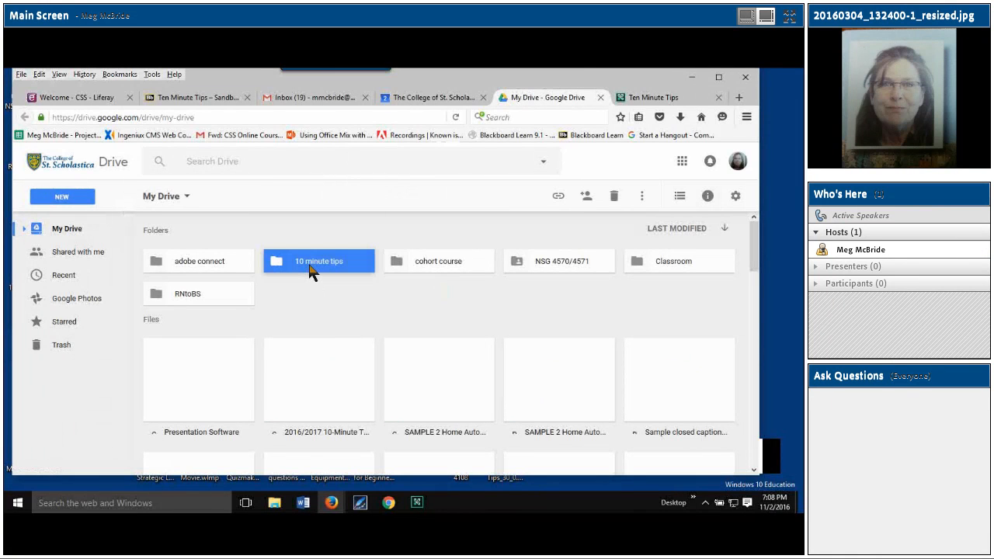
pyautogui.doubleClick(309, 265)
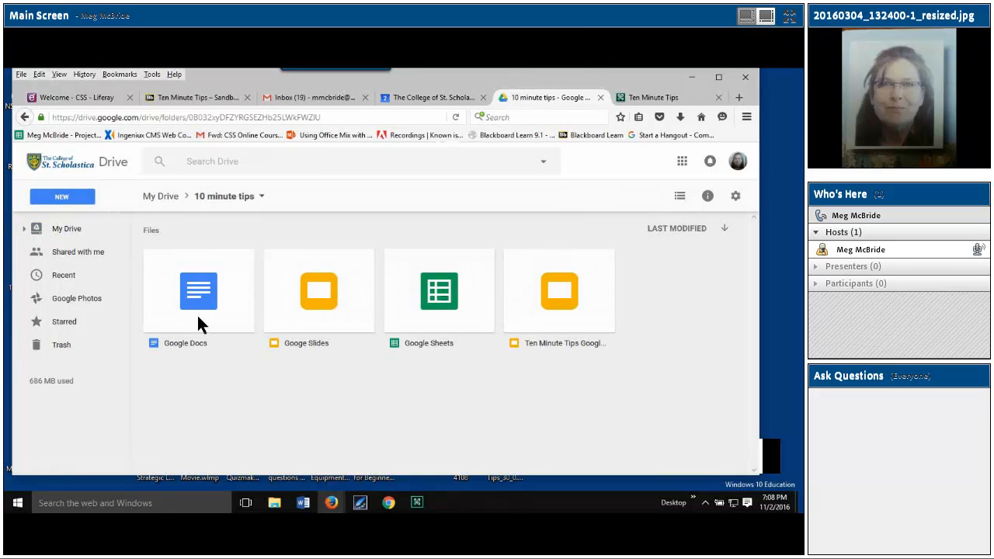
pyautogui.doubleClick(200, 305)
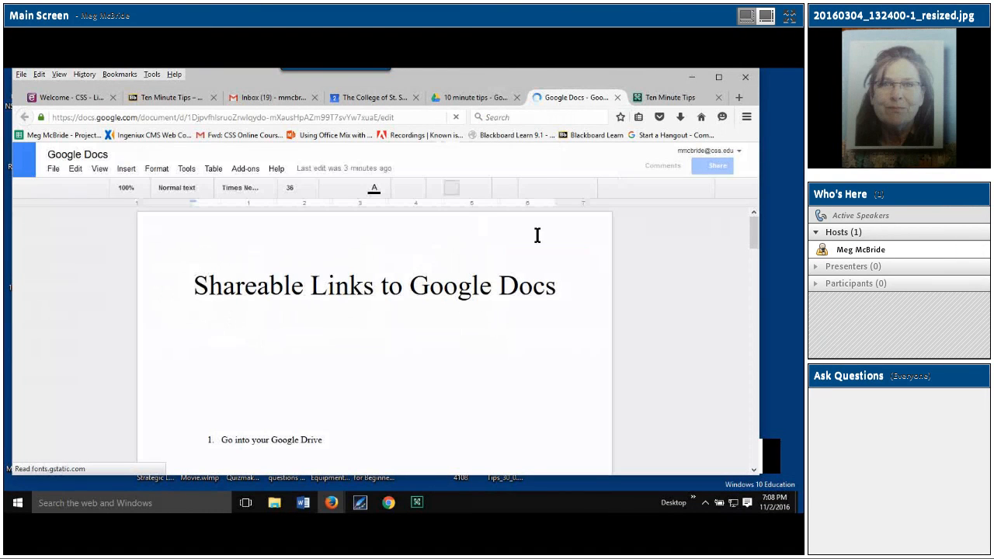
pyautogui.moveTo(531, 286); pyautogui.dragTo(513, 301)
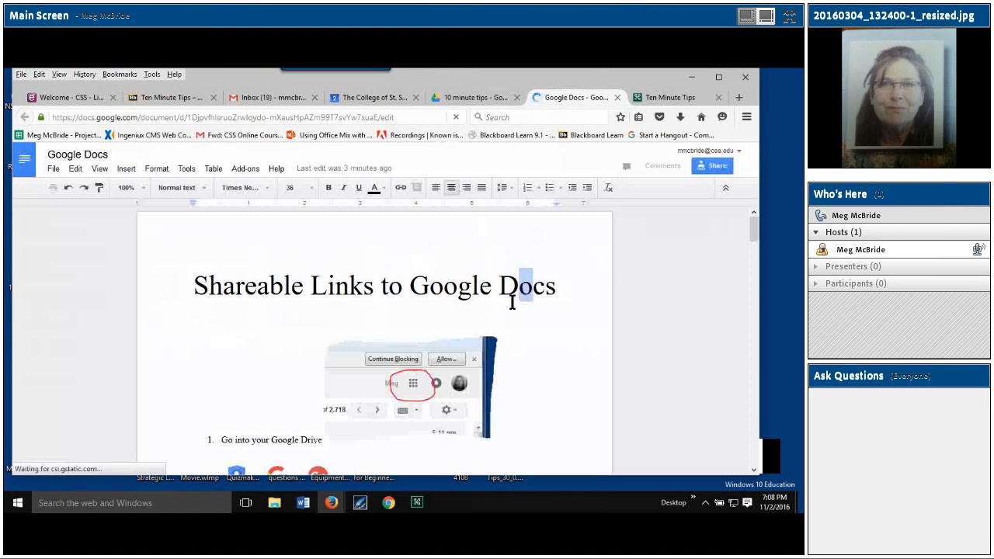
pyautogui.click(558, 292)
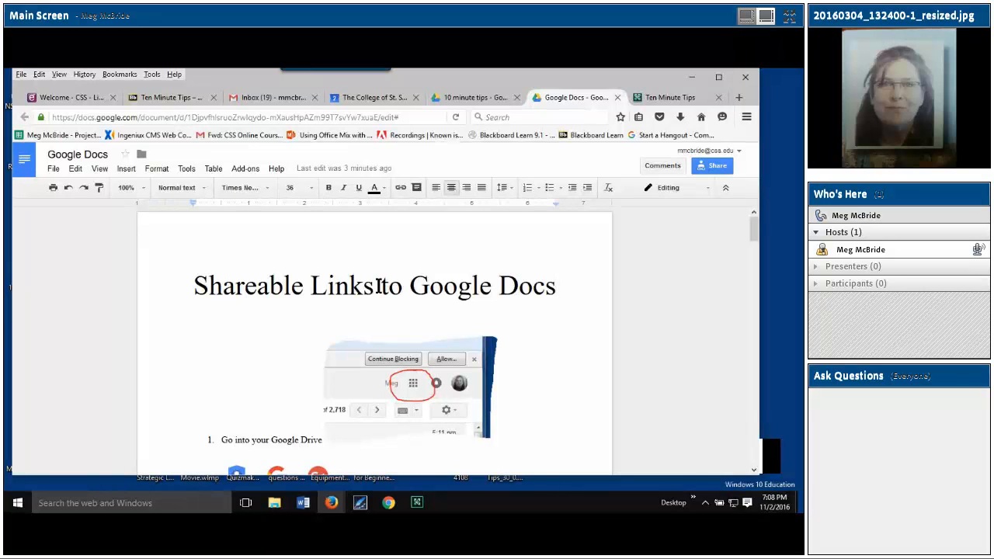
pyautogui.click(723, 167)
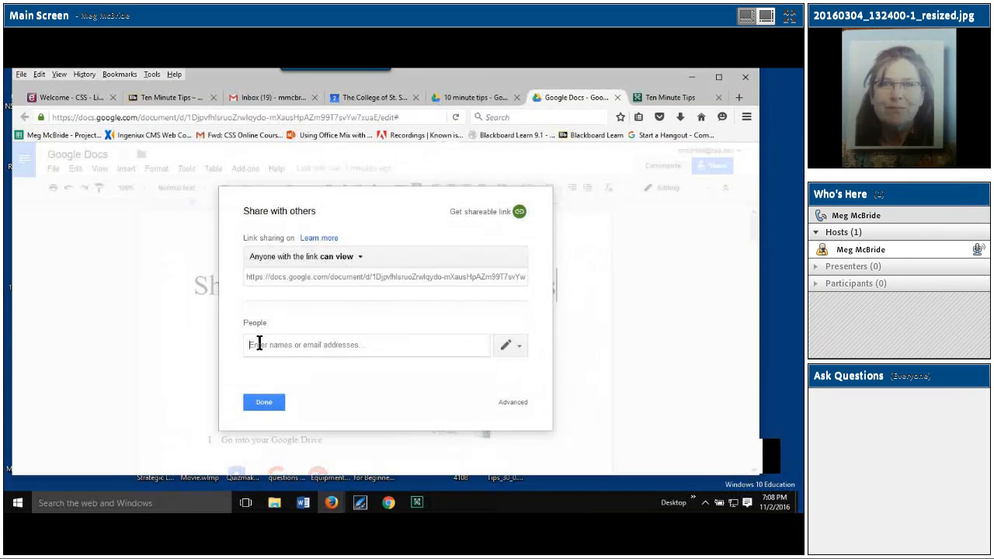
# - Try adding a person to the document's sharing list, check the permission choices and remove the person again
pyautogui.click(252, 350)
pyautogui.write('mm')
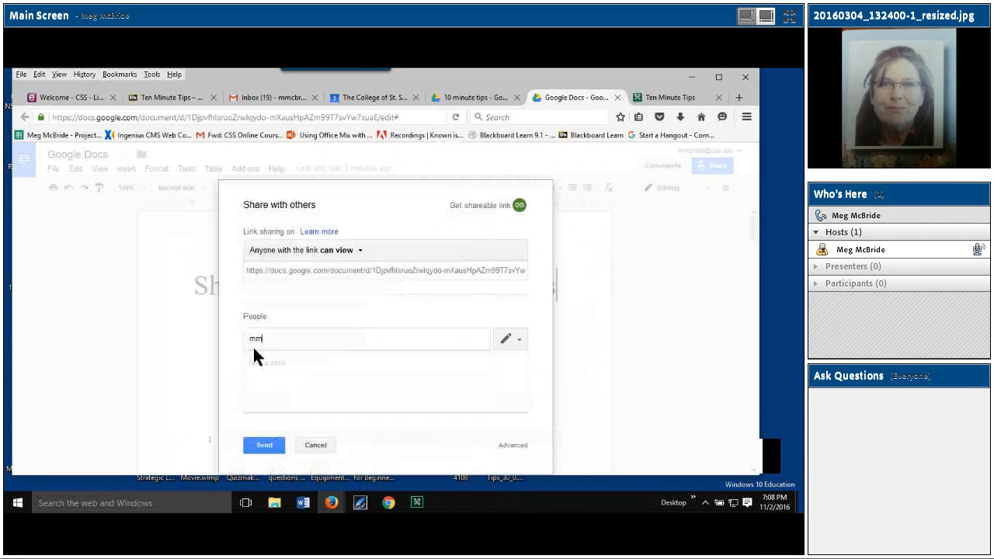
pyautogui.click(282, 356)
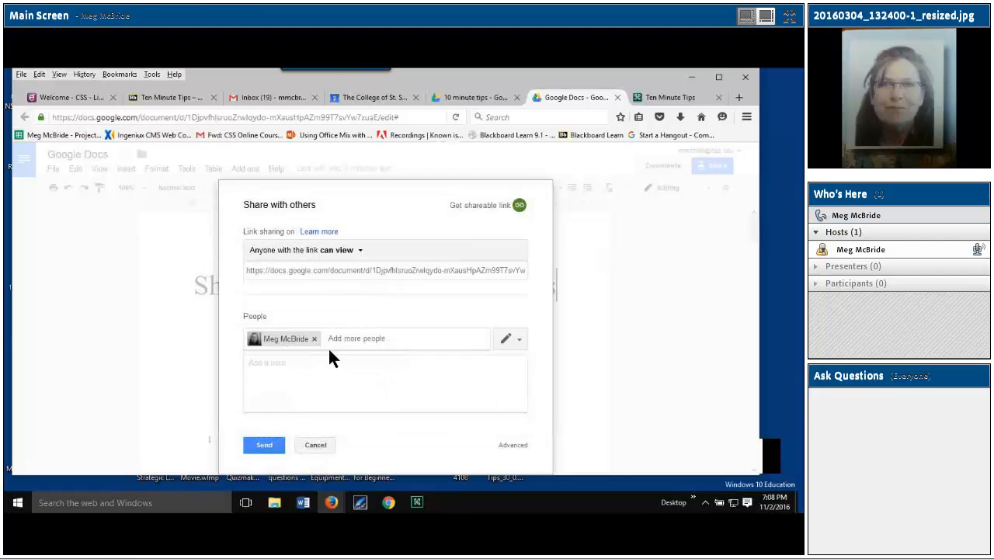
pyautogui.click(517, 342)
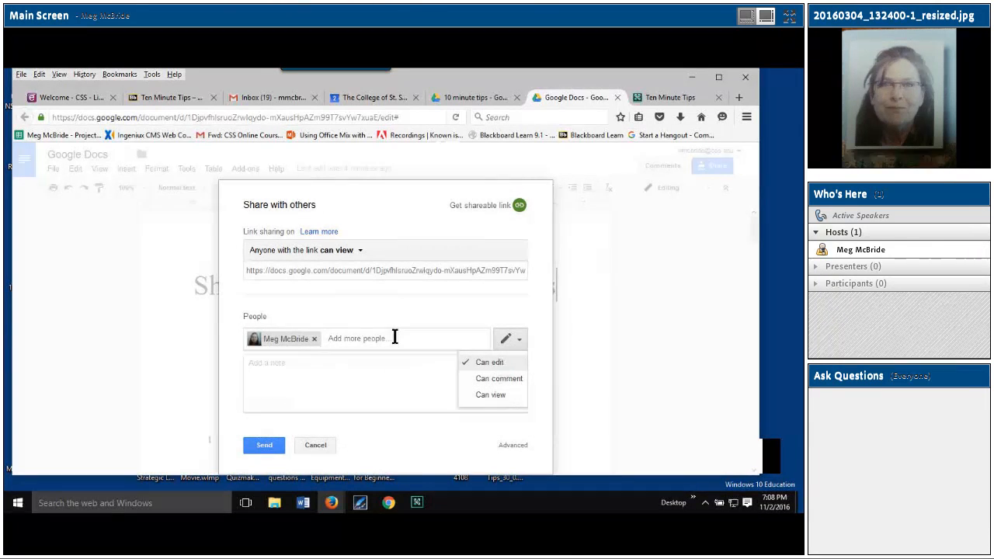
pyautogui.click(314, 339)
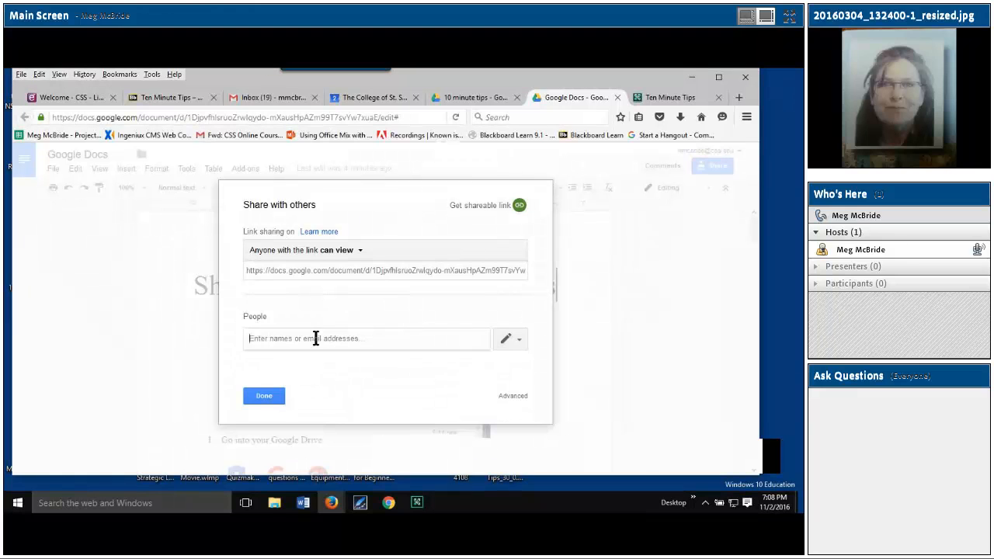
# - Set link sharing to anyone at The College of St. Scholastica with the link can edit
pyautogui.click(360, 258)
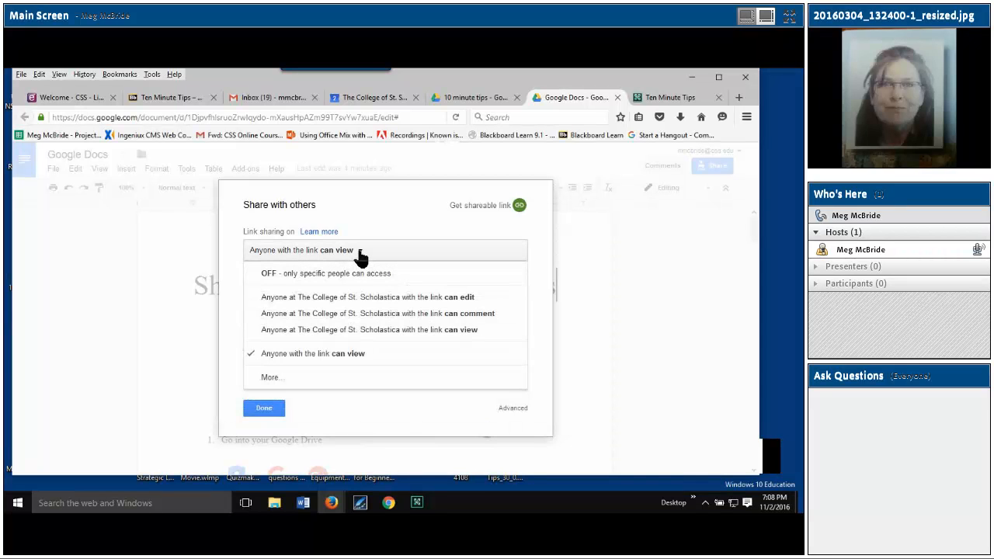
pyautogui.click(360, 257)
pyautogui.click(361, 253)
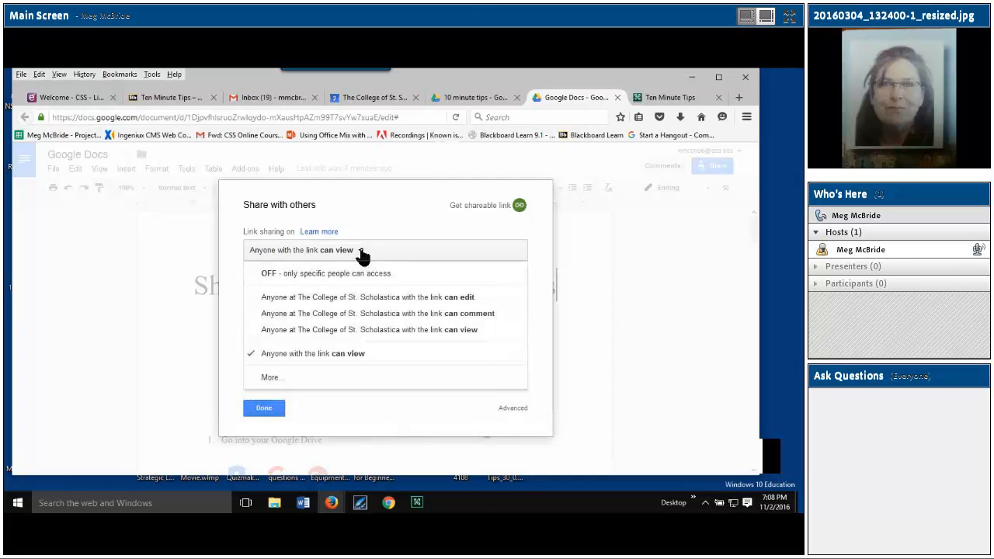
pyautogui.click(306, 302)
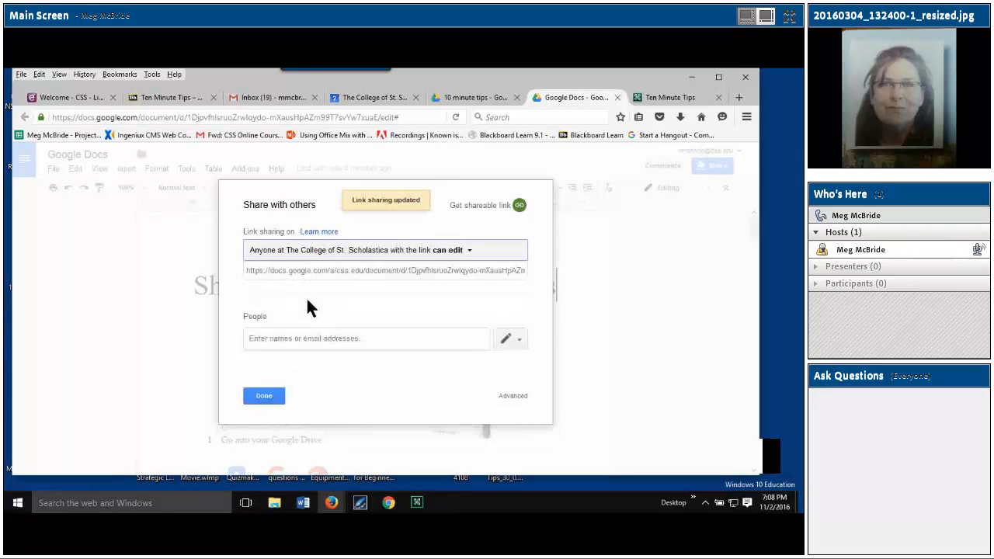
# - Set link sharing to anyone at The College of St. Scholastica with the link can view, copy the link and finish sharing
pyautogui.click(467, 253)
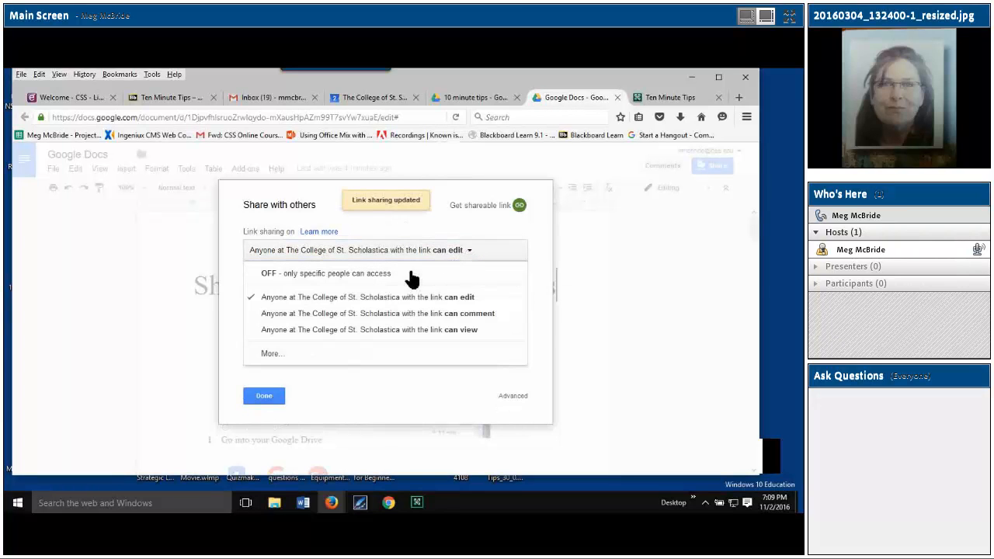
pyautogui.click(351, 330)
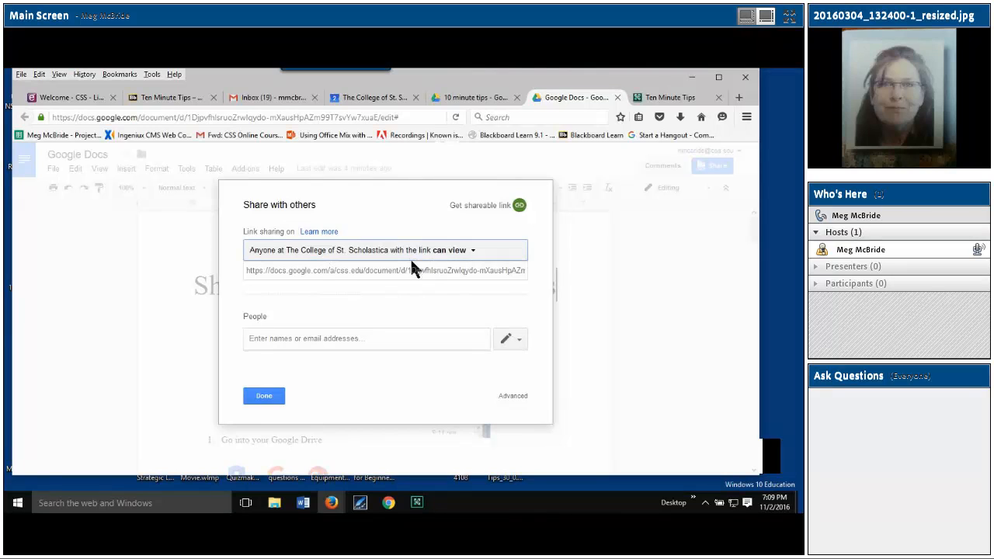
pyautogui.click(335, 271)
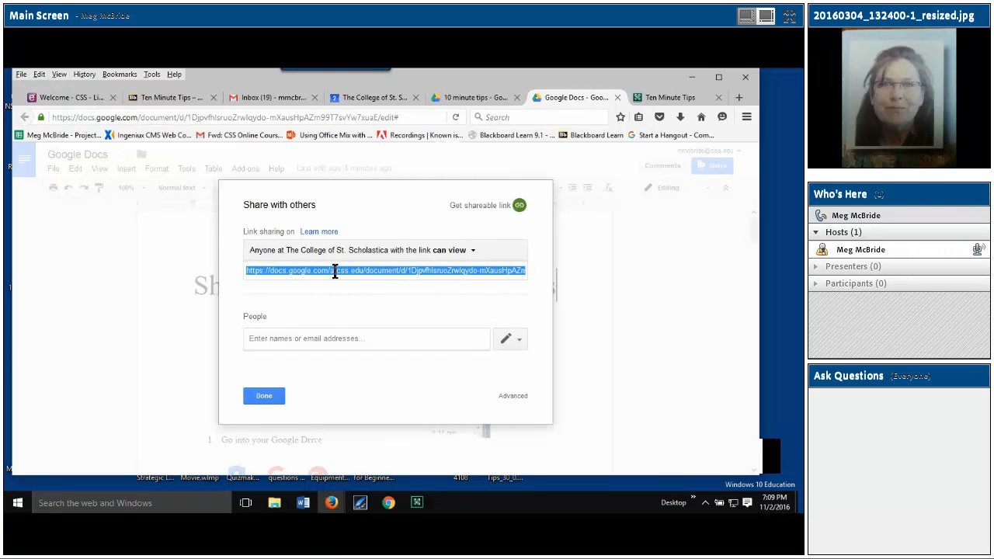
pyautogui.click(268, 396)
# - Switch to the Ten Minute Tips page in Blackboard and open the Hyperlink item for editing
pyautogui.click(165, 98)
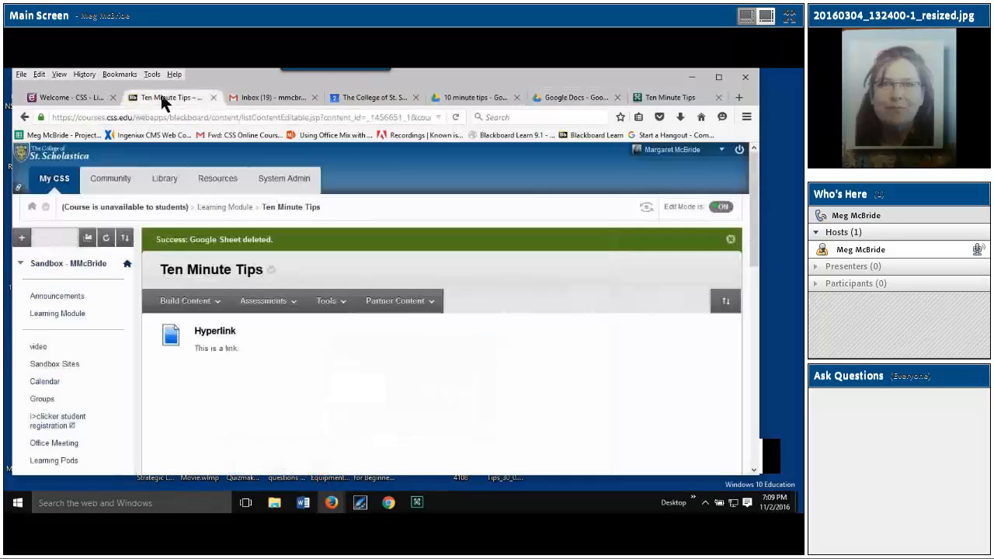
pyautogui.click(185, 301)
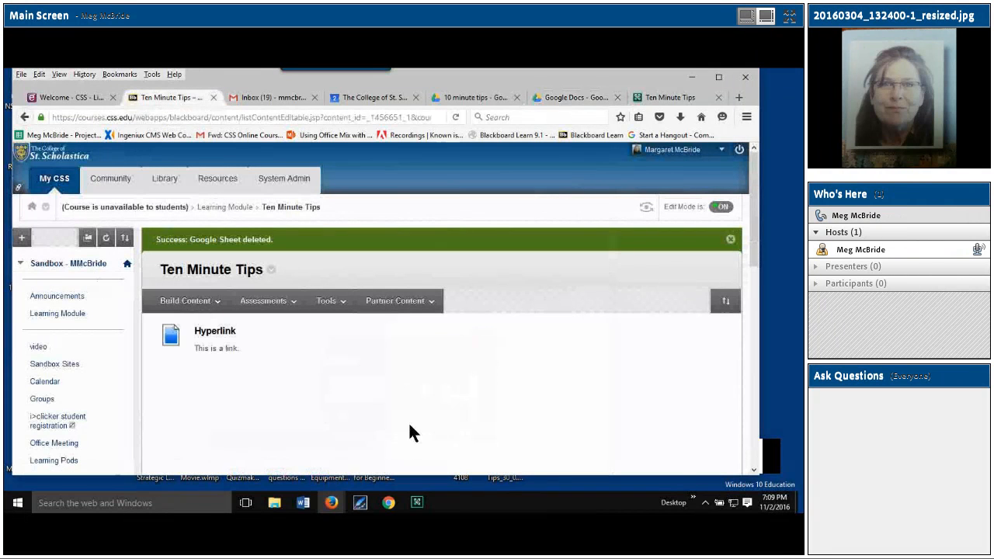
pyautogui.click(180, 300)
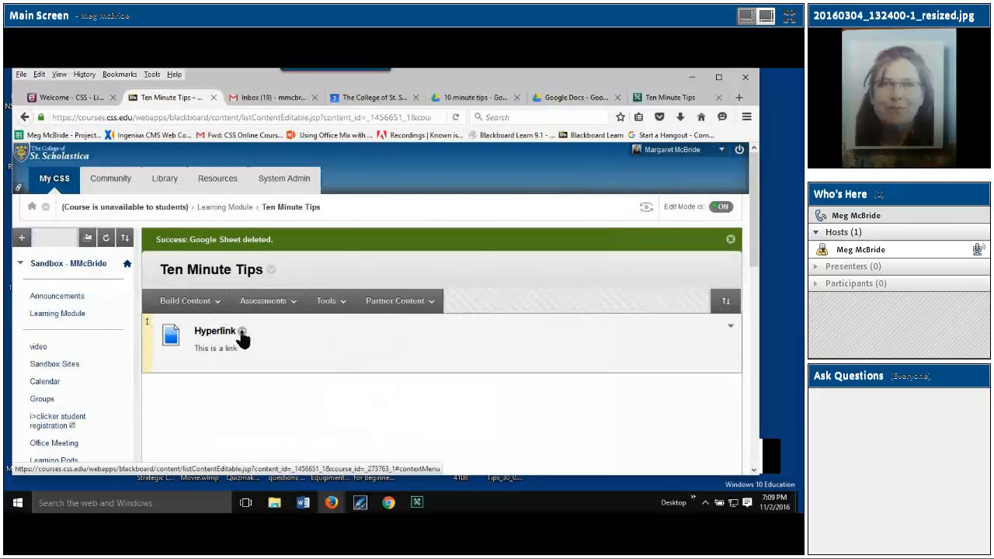
pyautogui.click(242, 333)
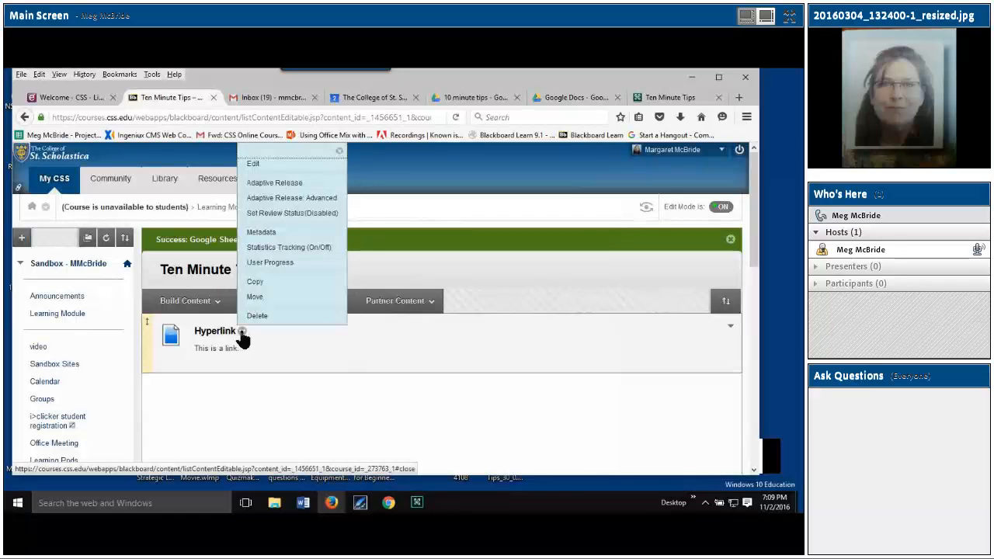
pyautogui.click(252, 167)
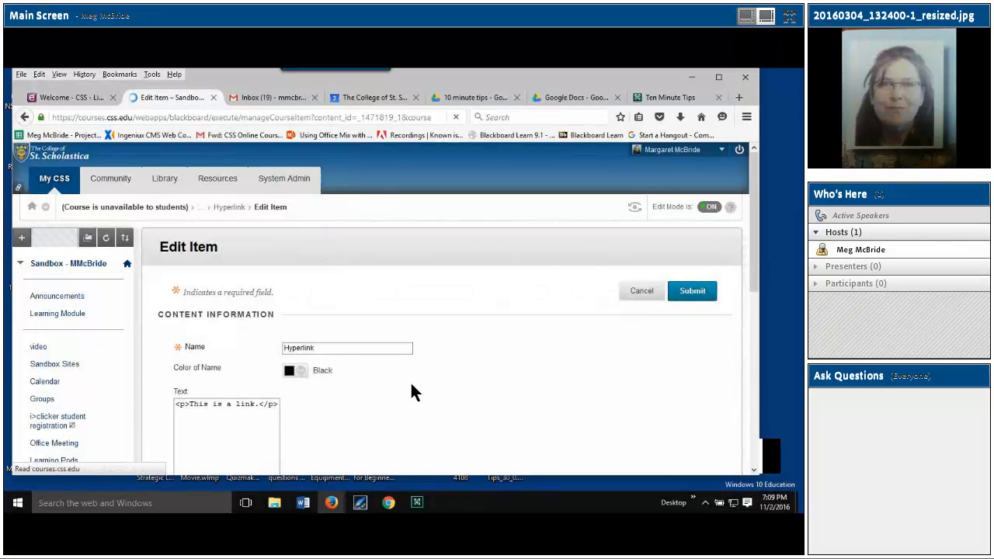
# - Link the text "This is a link." to the copied document link, set to open in a new window, and insert it
pyautogui.scroll(-3, 757, 239)
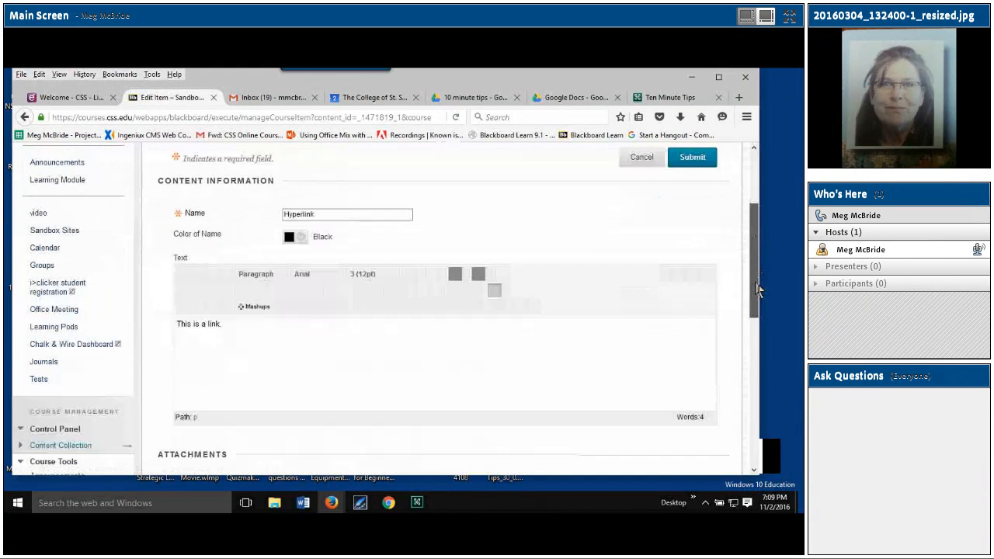
pyautogui.doubleClick(215, 324)
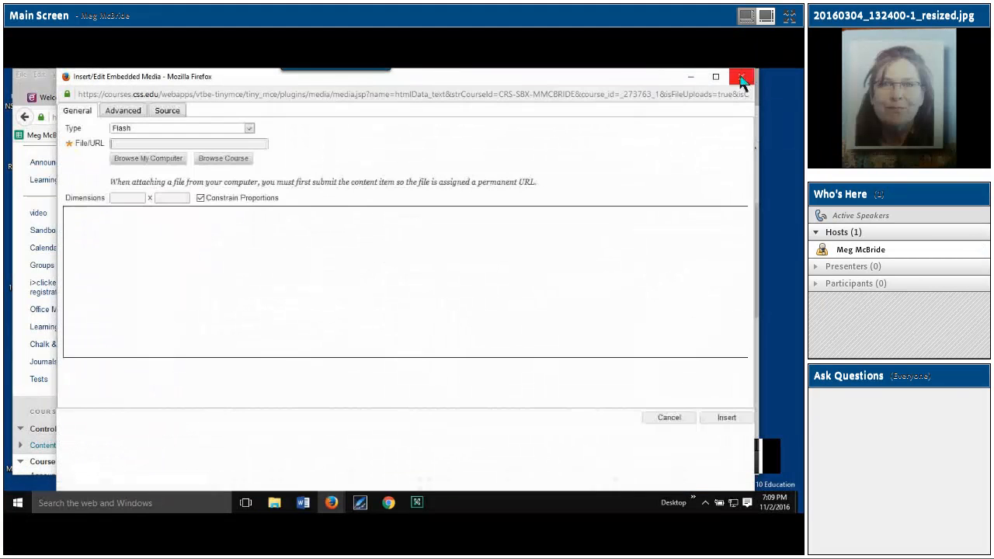
pyautogui.click(746, 78)
pyautogui.moveTo(224, 334); pyautogui.dragTo(179, 336)
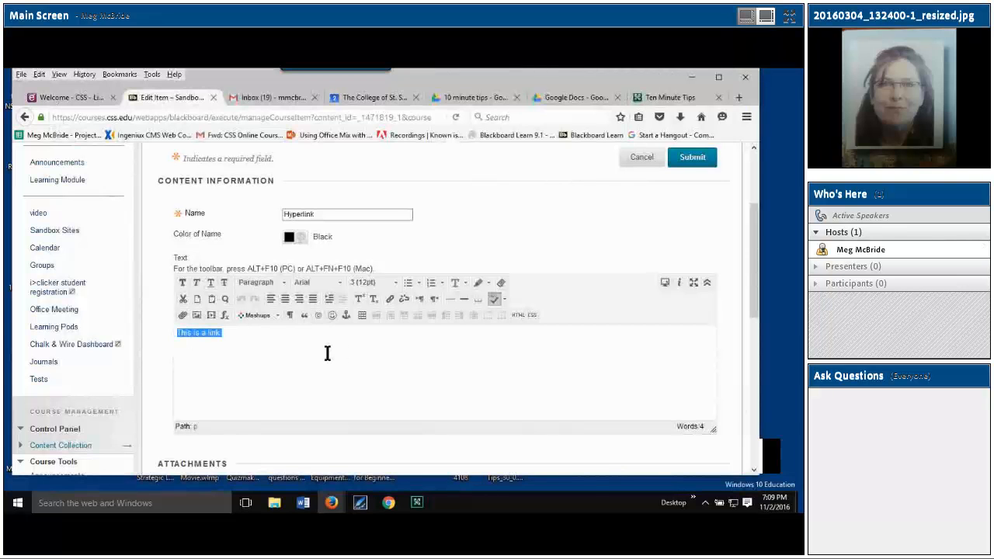
pyautogui.click(390, 301)
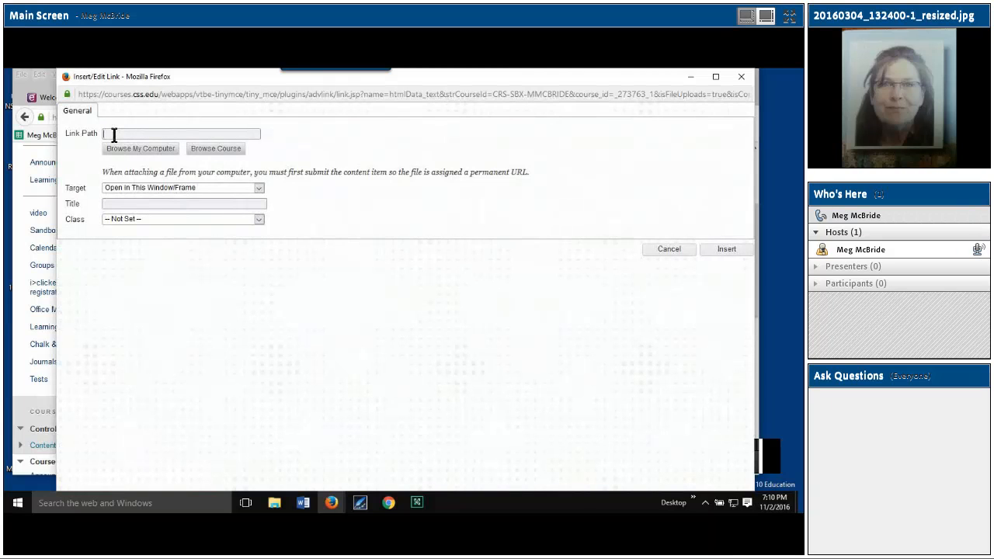
pyautogui.click(113, 135)
pyautogui.hotkey('ctrl', 'v')
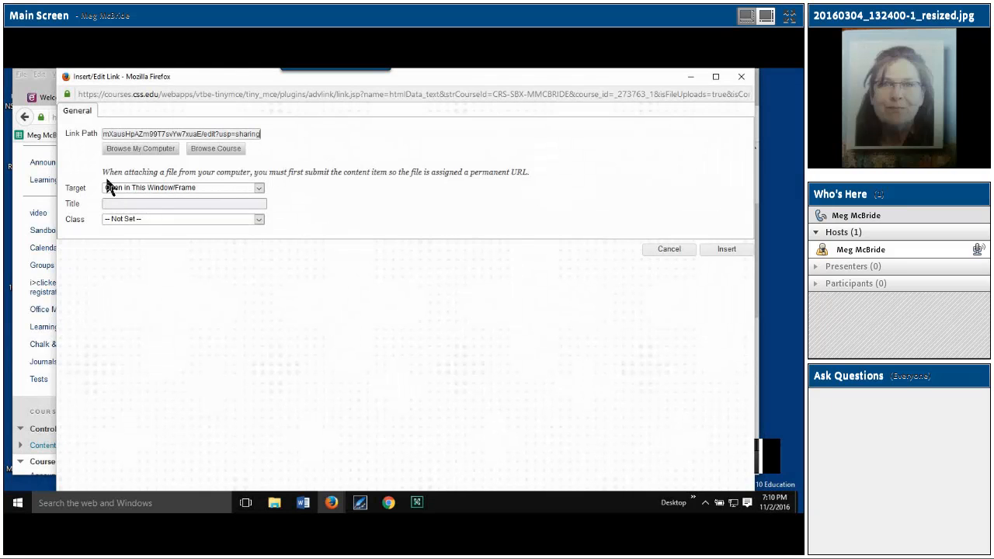
pyautogui.click(262, 190)
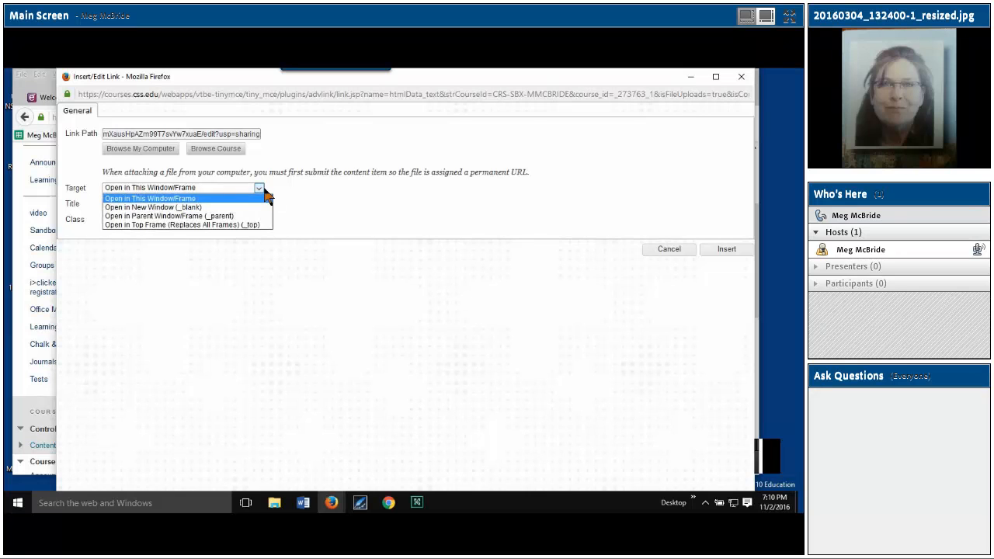
pyautogui.click(225, 208)
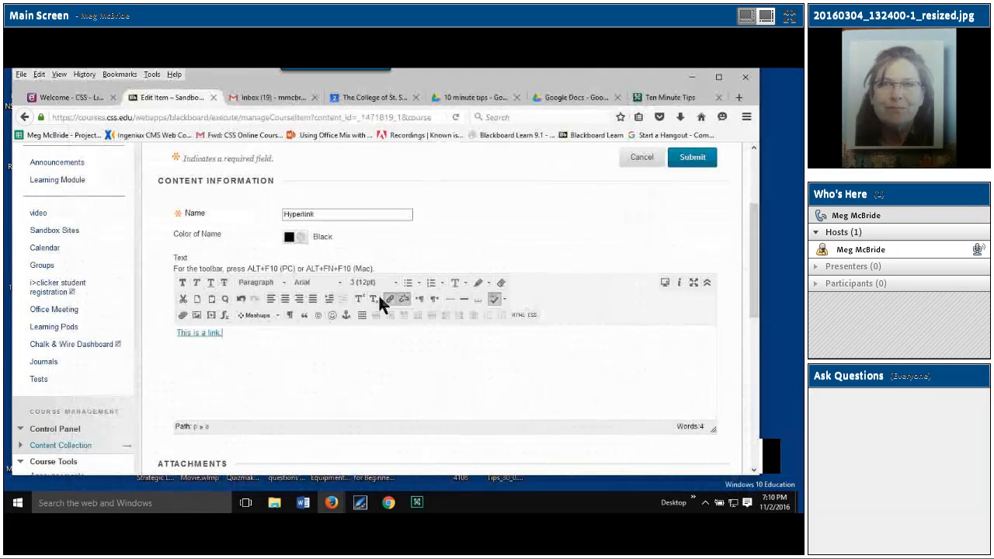
# - Submit the Hyperlink item, and create a web link named Weblink with the copied published slides link as its URL
pyautogui.click(702, 160)
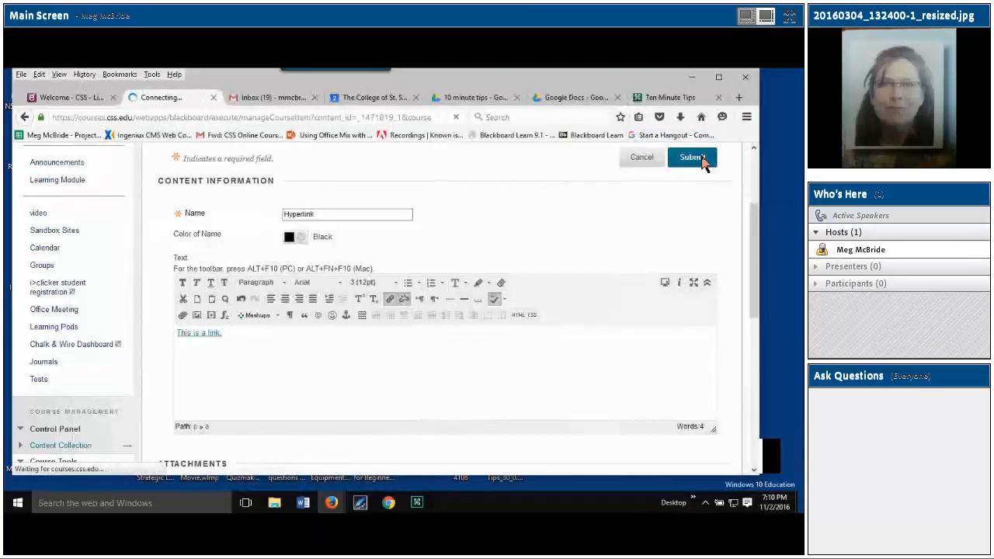
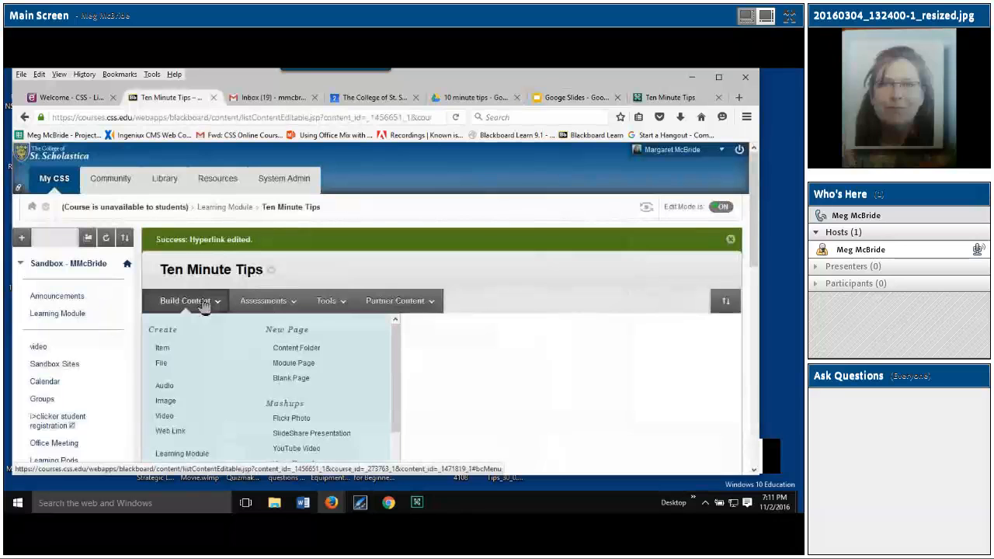
pyautogui.click(174, 435)
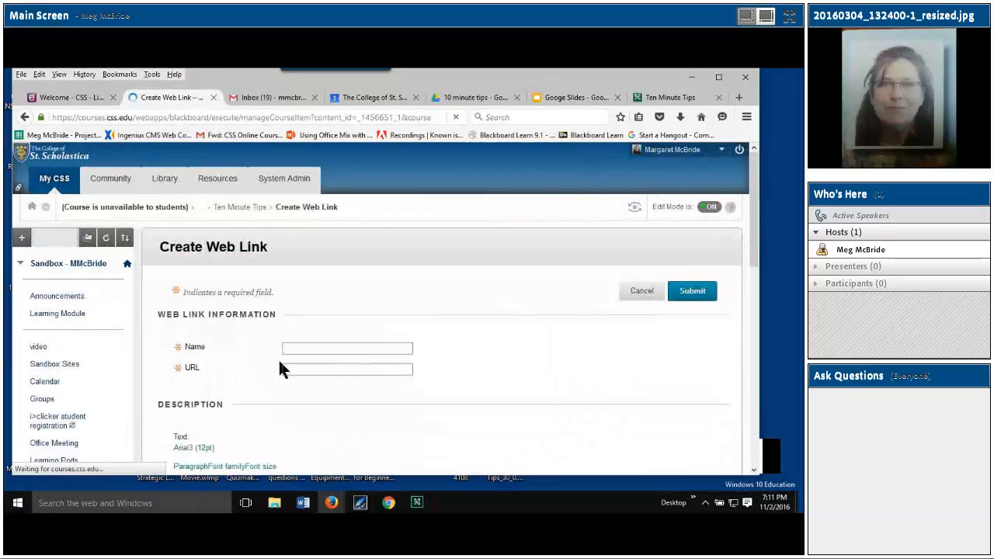
pyautogui.write('Weblink')
pyautogui.press('Tab')
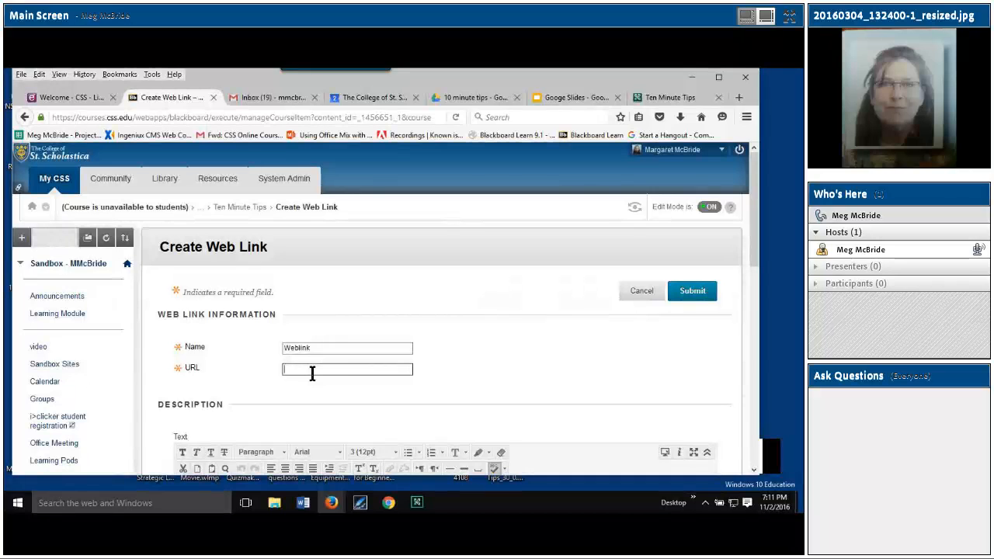
pyautogui.hotkey('ctrl', 'v')
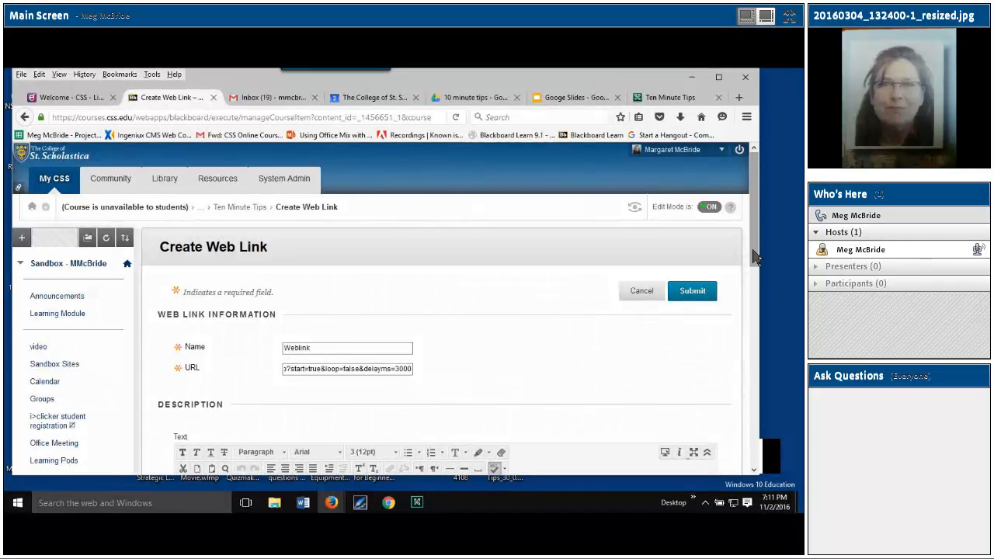
pyautogui.scroll(-3, 755, 257)
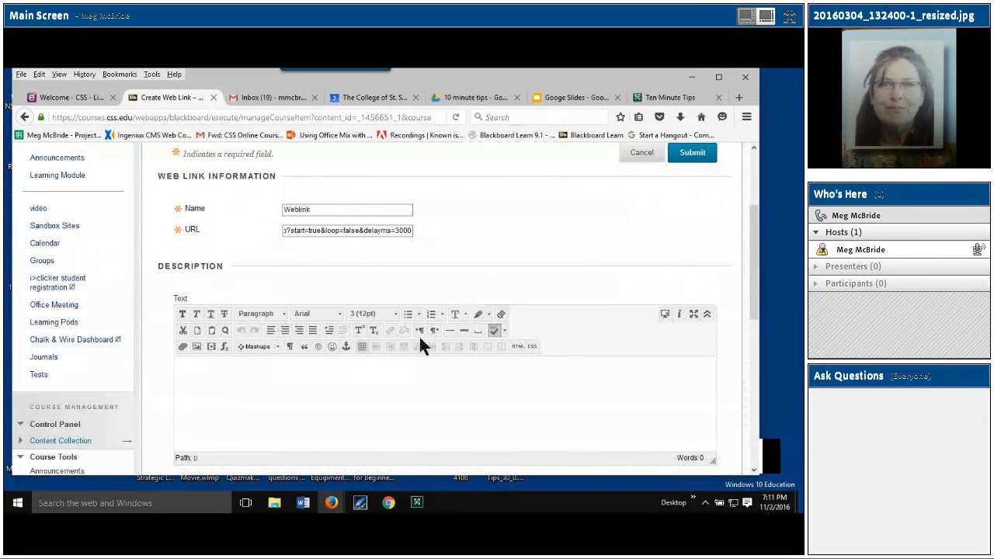
pyautogui.click(688, 155)
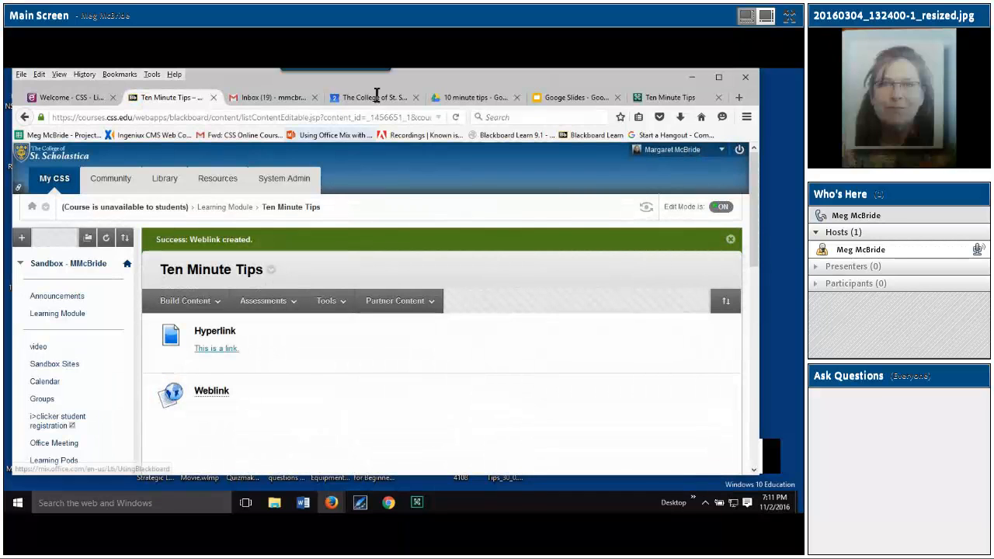
# - Close the Googe Slides presentation and open the Google Sheets file from the 10 minute tips folder in Drive
pyautogui.click(579, 99)
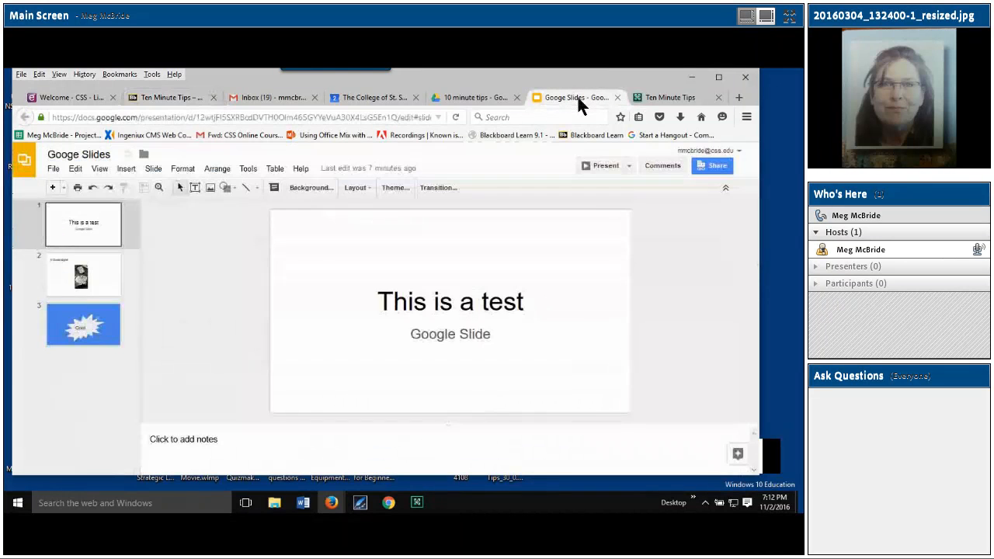
pyautogui.click(618, 98)
pyautogui.click(529, 96)
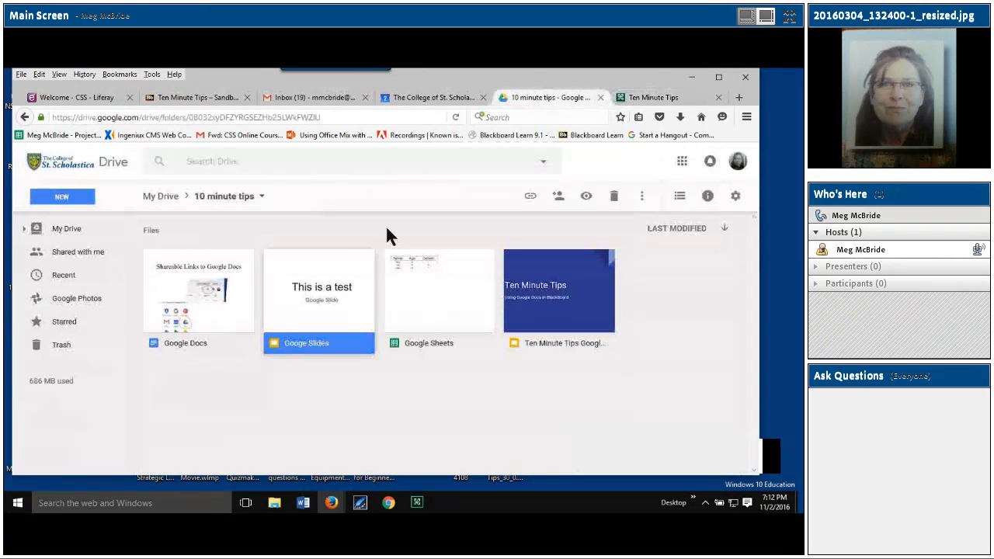
pyautogui.click(458, 301)
pyautogui.doubleClick(456, 294)
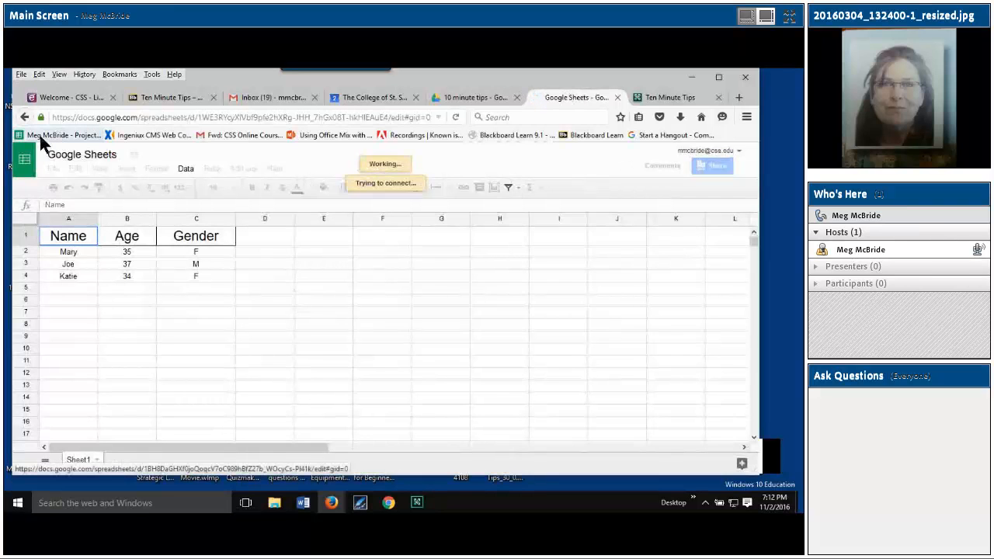
pyautogui.click(65, 265)
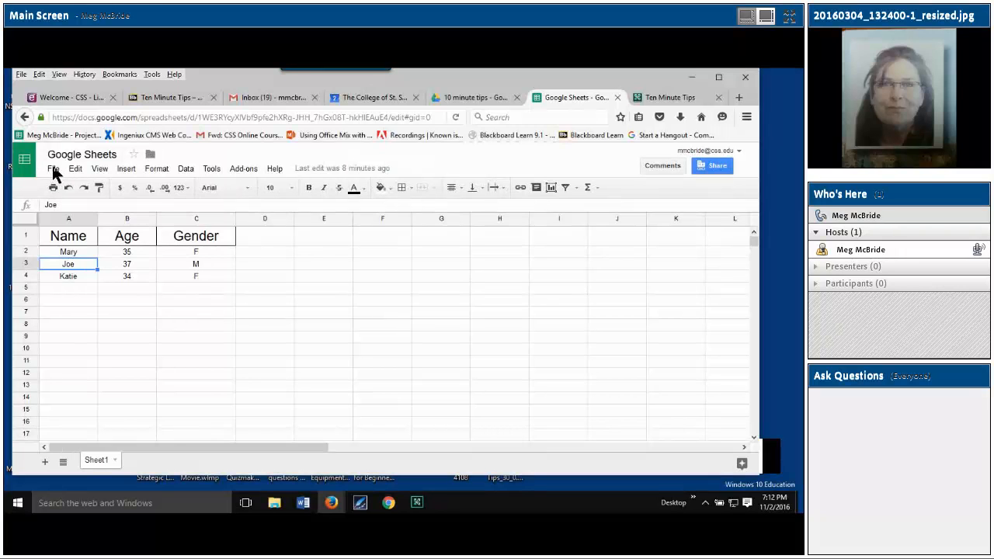
# - Get the publish-to-web embed code for Sheet1 only, copy it and close the publishing dialog
pyautogui.click(52, 167)
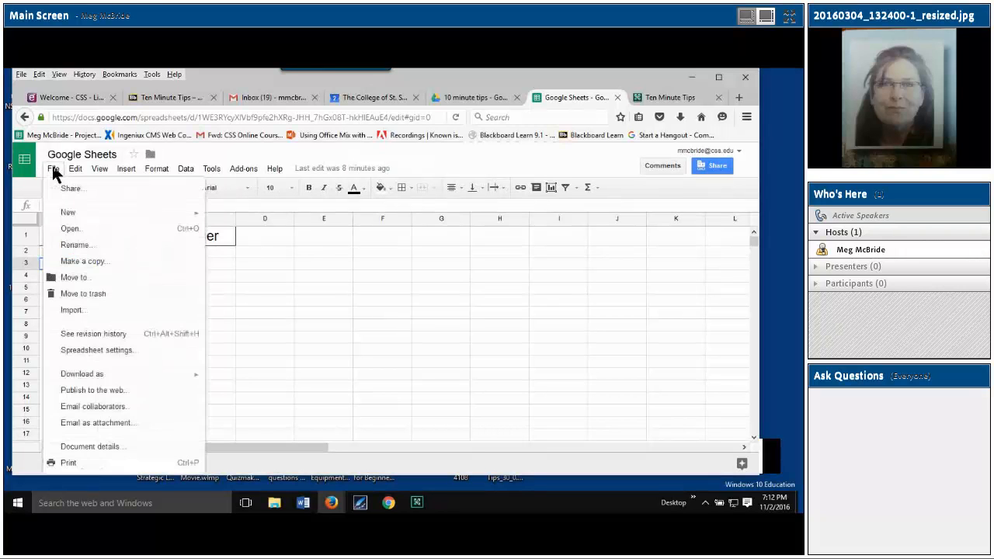
pyautogui.click(81, 397)
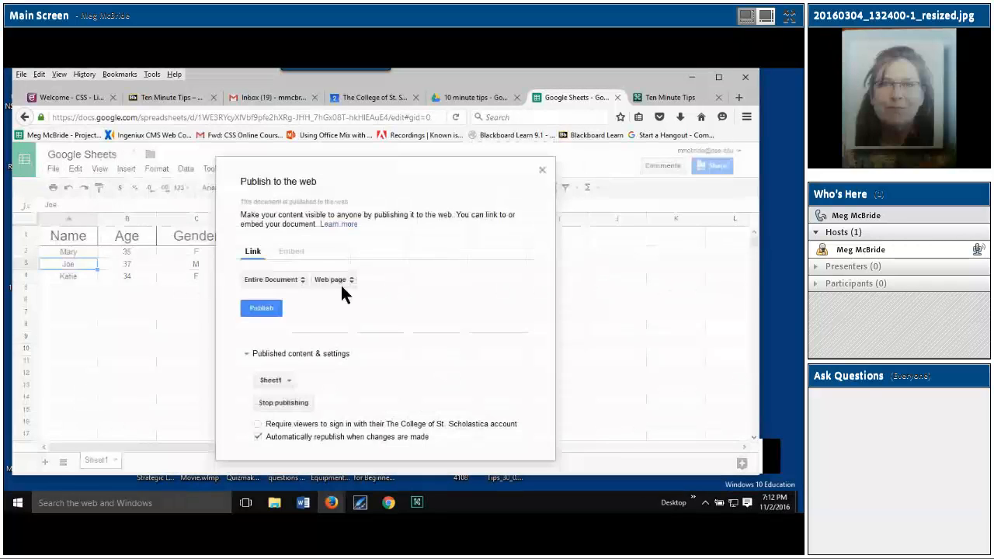
pyautogui.click(293, 260)
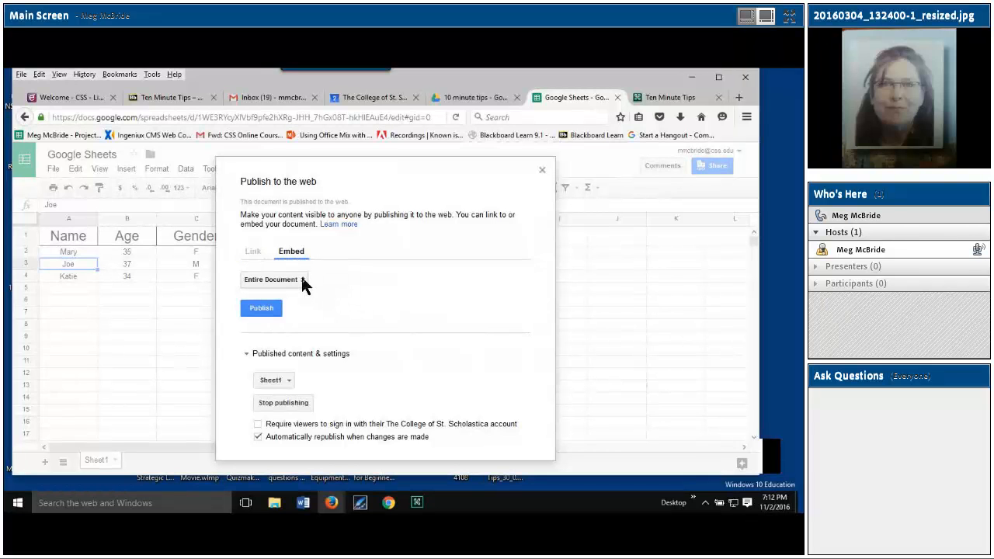
pyautogui.click(302, 279)
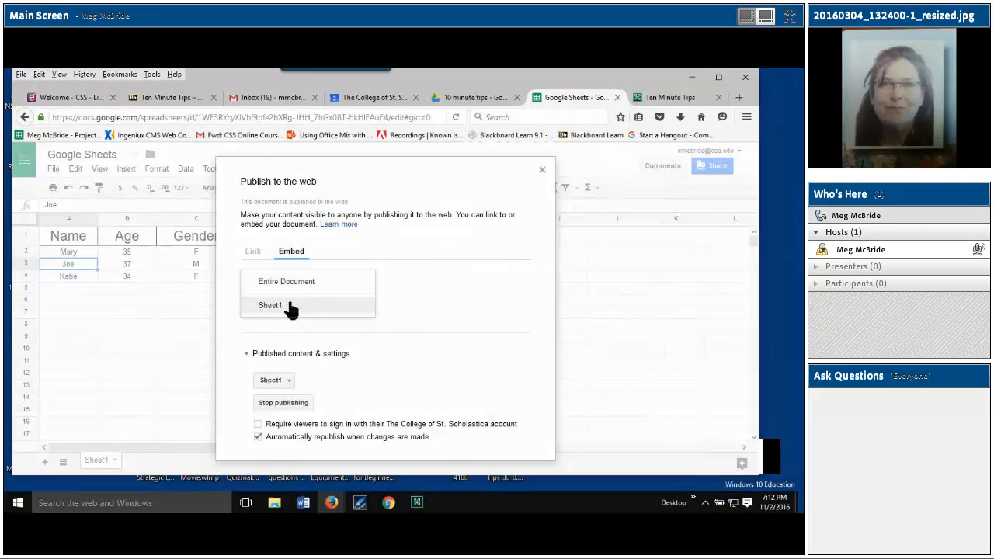
pyautogui.click(290, 306)
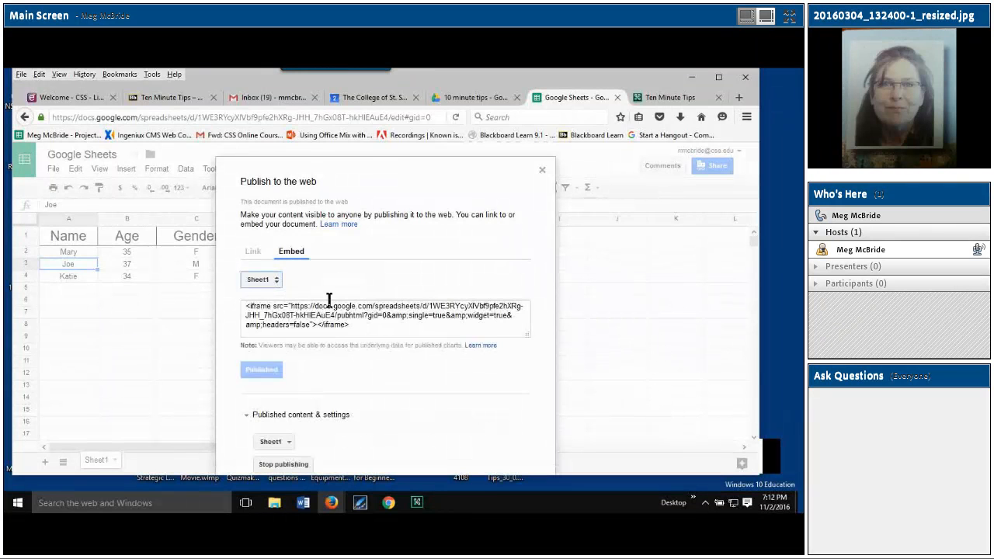
pyautogui.click(359, 326)
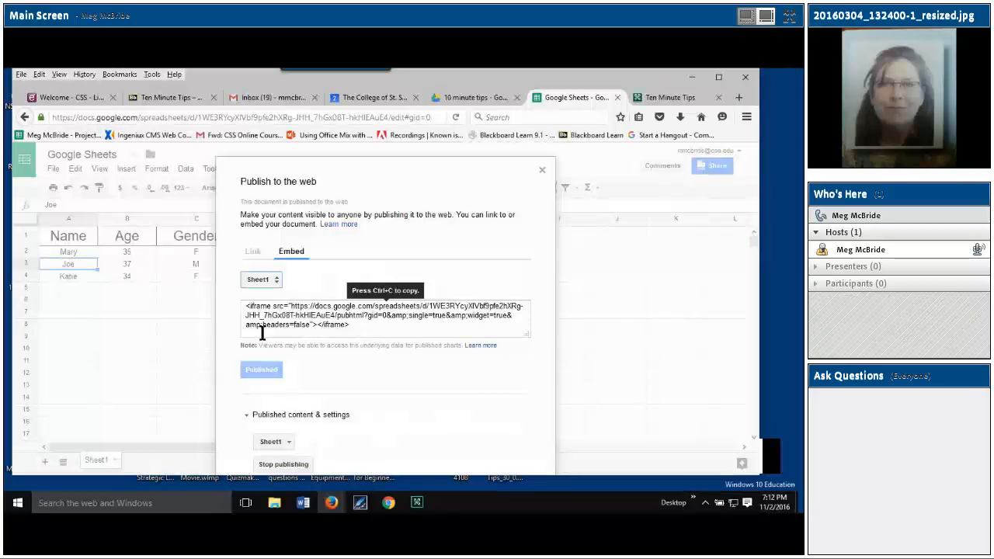
pyautogui.click(359, 324)
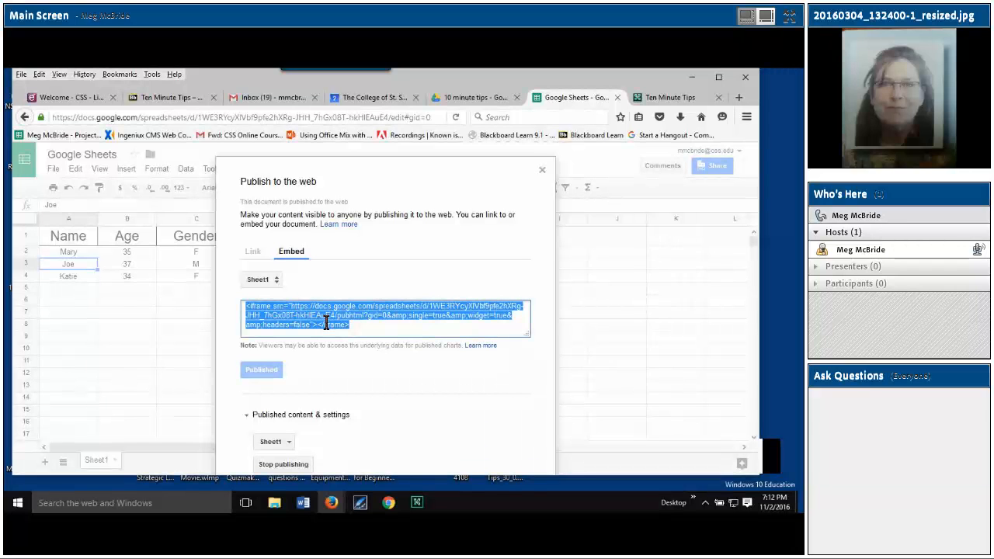
pyautogui.click(542, 170)
# - Switch to the Ten Minute Tips page in Blackboard and start a new content item named Embed
pyautogui.click(188, 95)
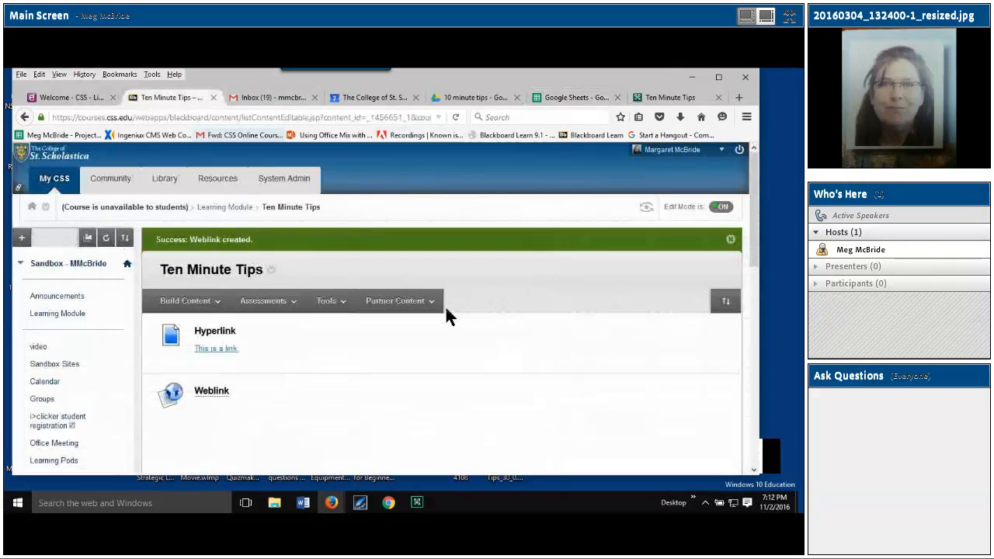
pyautogui.click(214, 302)
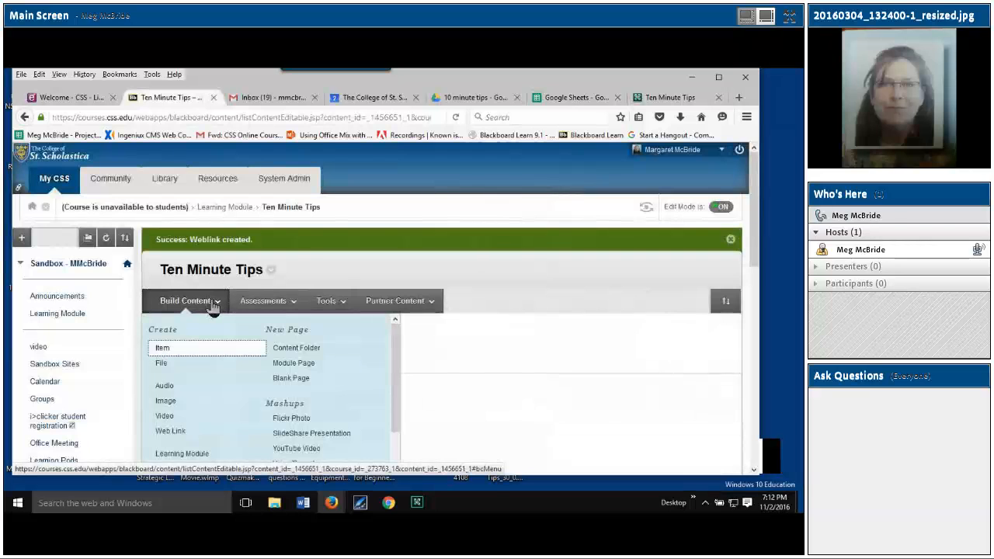
pyautogui.click(161, 351)
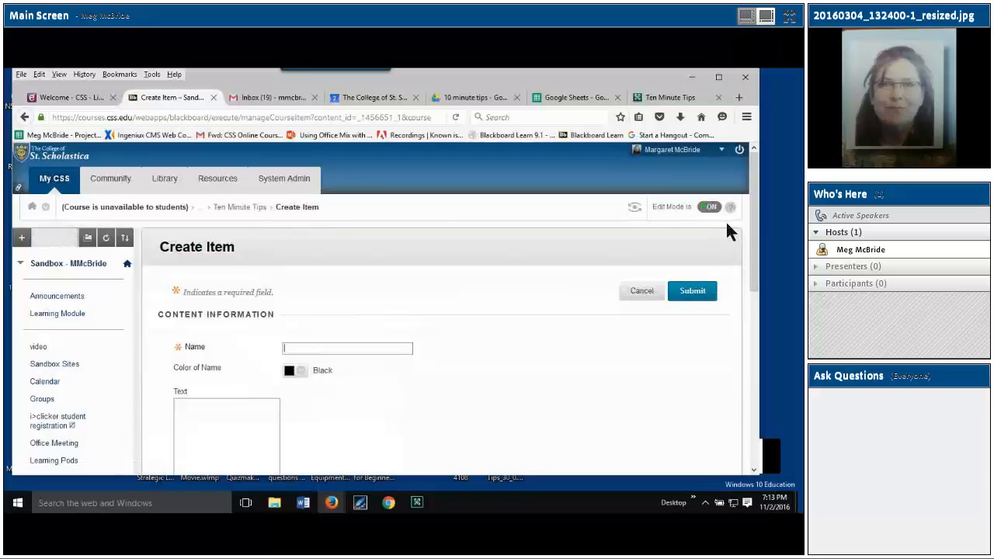
pyautogui.moveTo(754, 228); pyautogui.dragTo(758, 322)
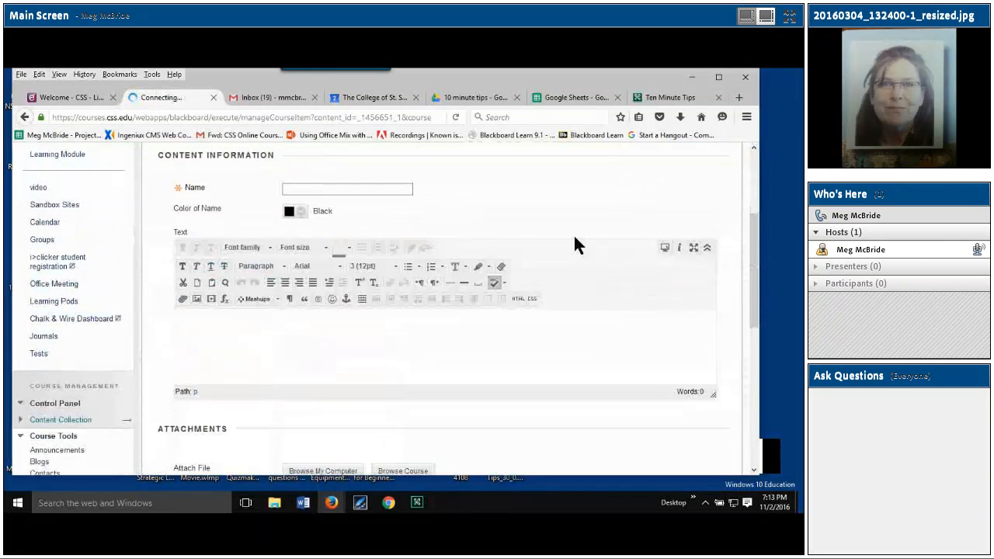
pyautogui.write('Embed')
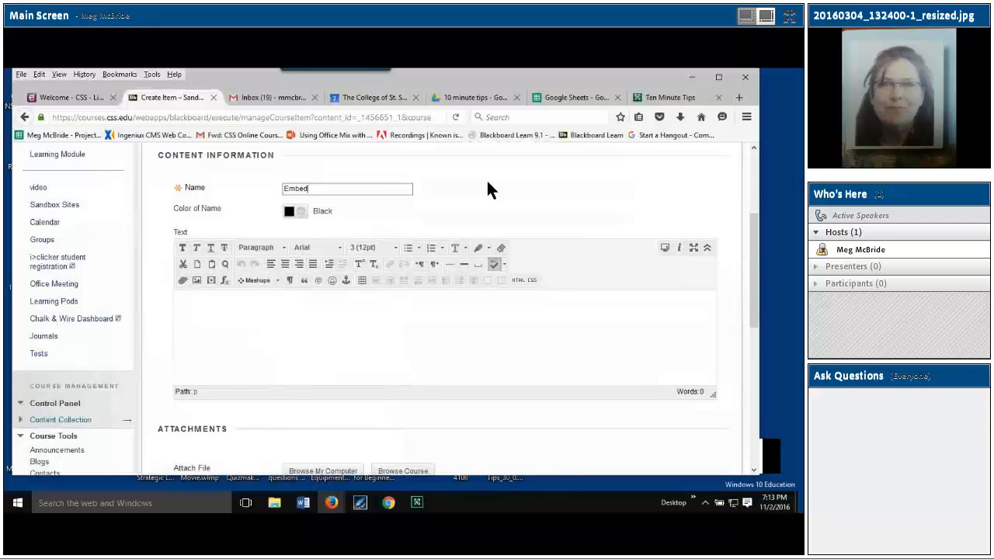
# - Insert the copied Sheet1 iframe code into the Embed item's text as HTML and submit the item
pyautogui.click(190, 319)
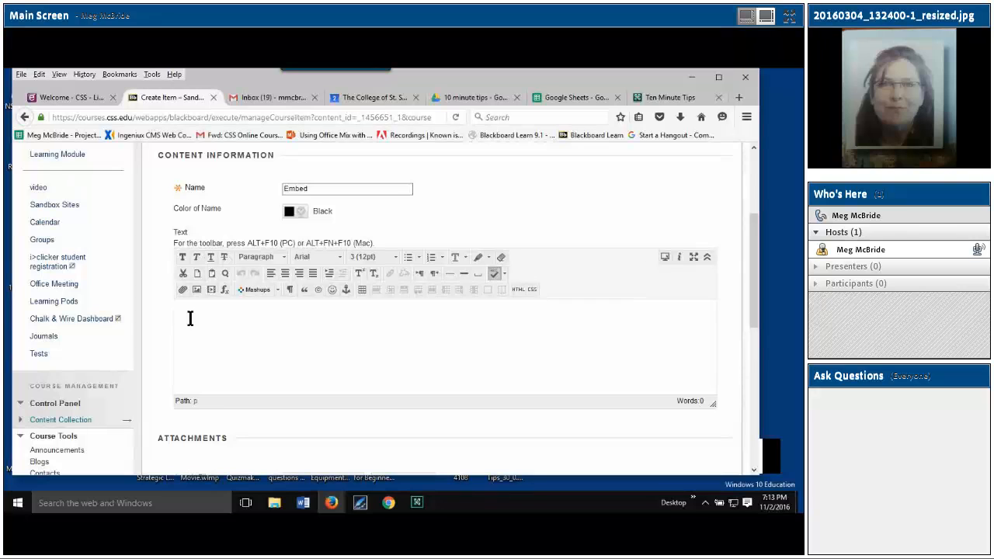
pyautogui.click(519, 292)
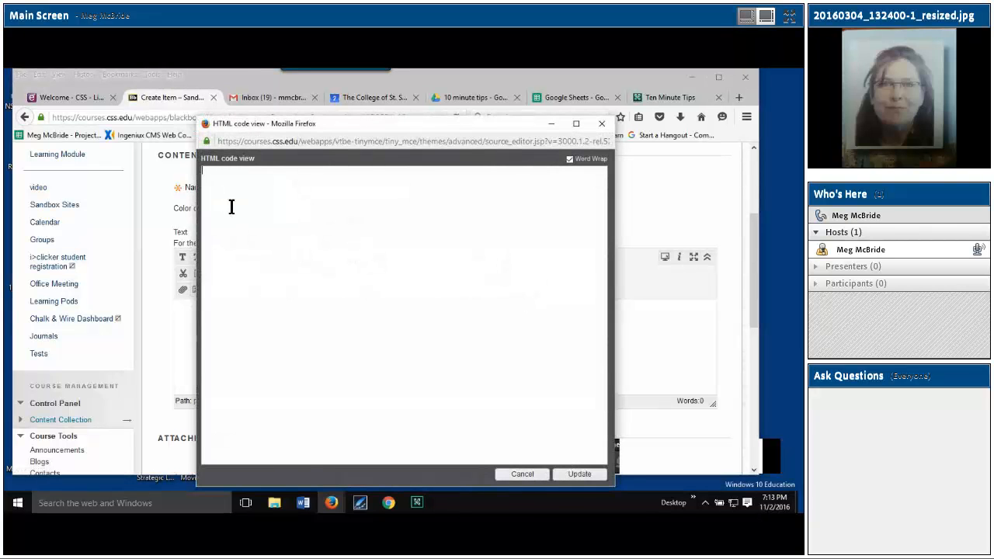
pyautogui.write('<iframe src="https://docs.google.com/spreadsheets/d/1WE3RYcyXlVbf9pfe2hXRg-JHH_7hGx08T-hkHlEAuE4/pubhtml?gid=0&amp;single=true&amp;widget=true&amp;headers=false"></iframe>')
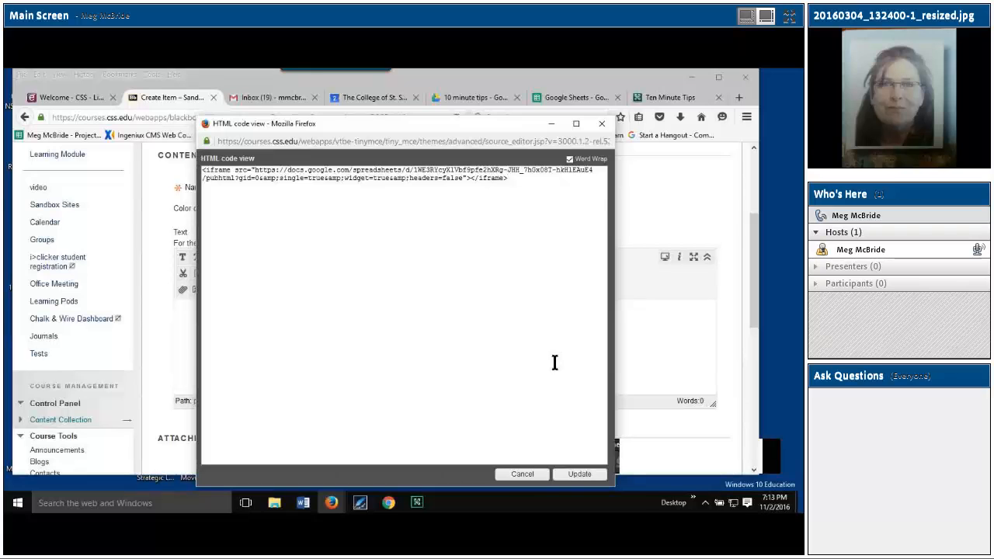
pyautogui.click(579, 474)
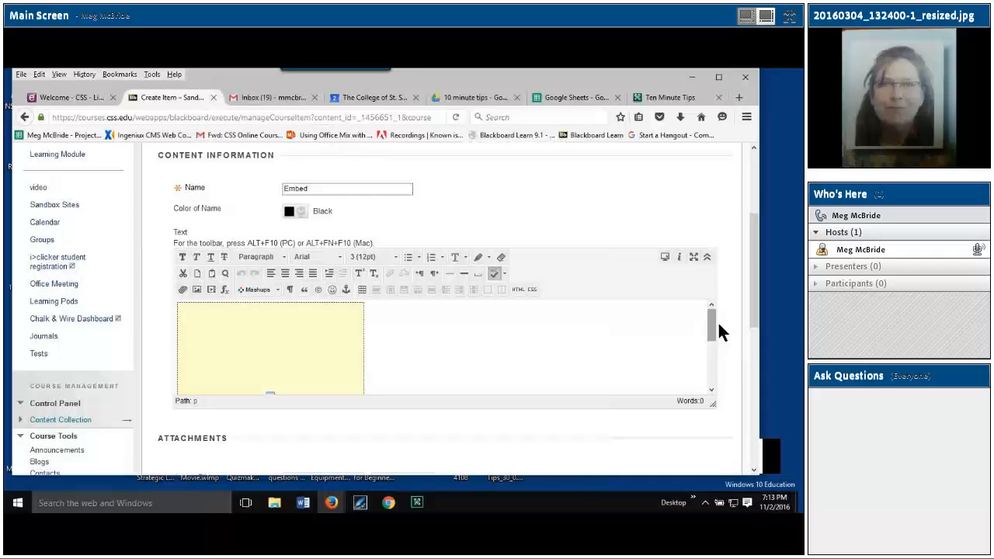
pyautogui.moveTo(710, 322)
pyautogui.mouseDown()
pyautogui.moveTo(711, 377)
pyautogui.moveTo(712, 310)
pyautogui.mouseUp()
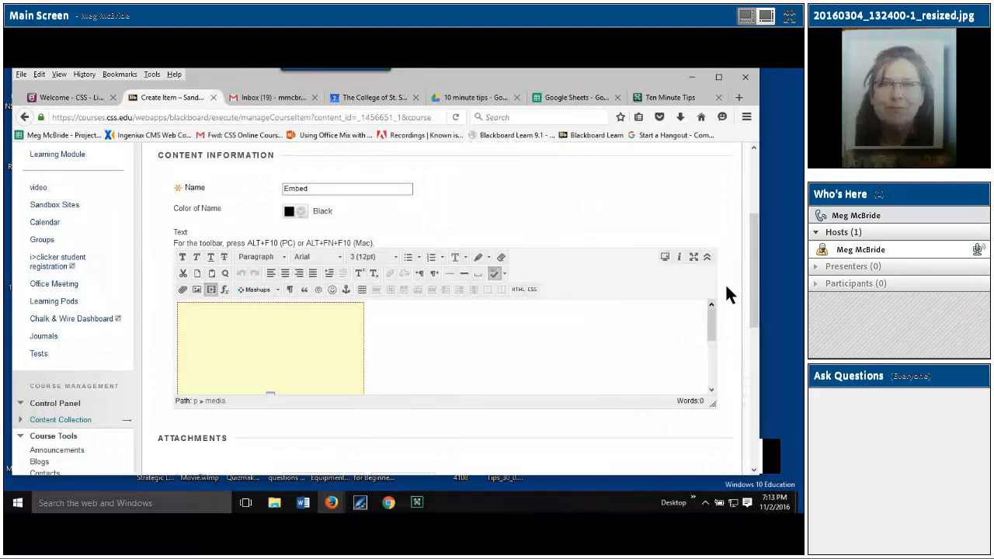
pyautogui.moveTo(753, 268); pyautogui.dragTo(757, 394)
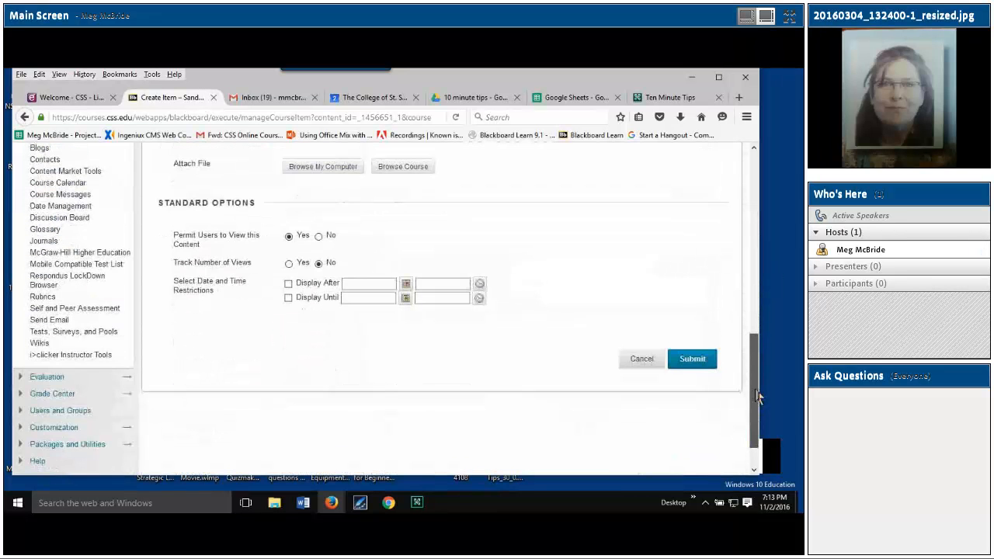
pyautogui.click(694, 360)
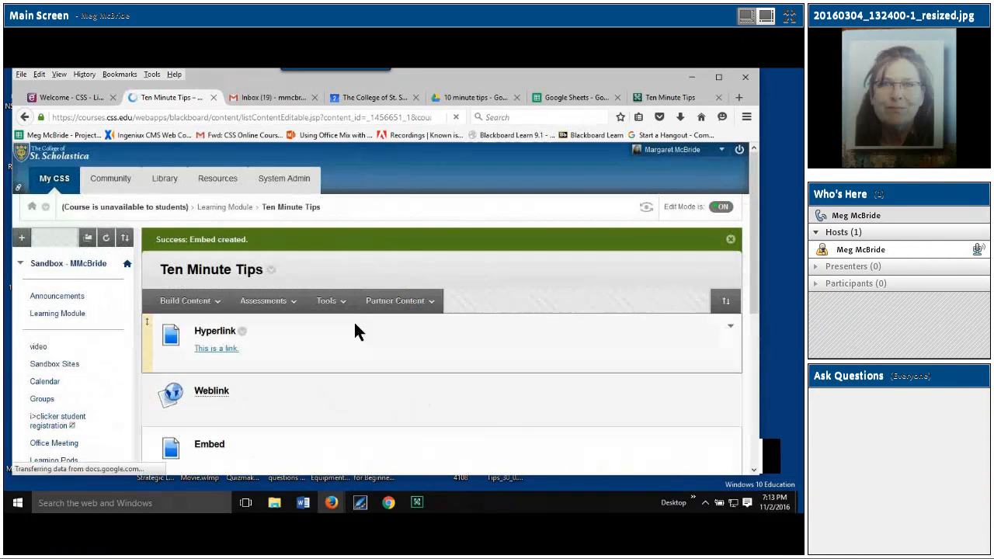
# - Test the Hyperlink item's link and the Weblink, closing each opened page, and view the embedded sheet
pyautogui.click(217, 348)
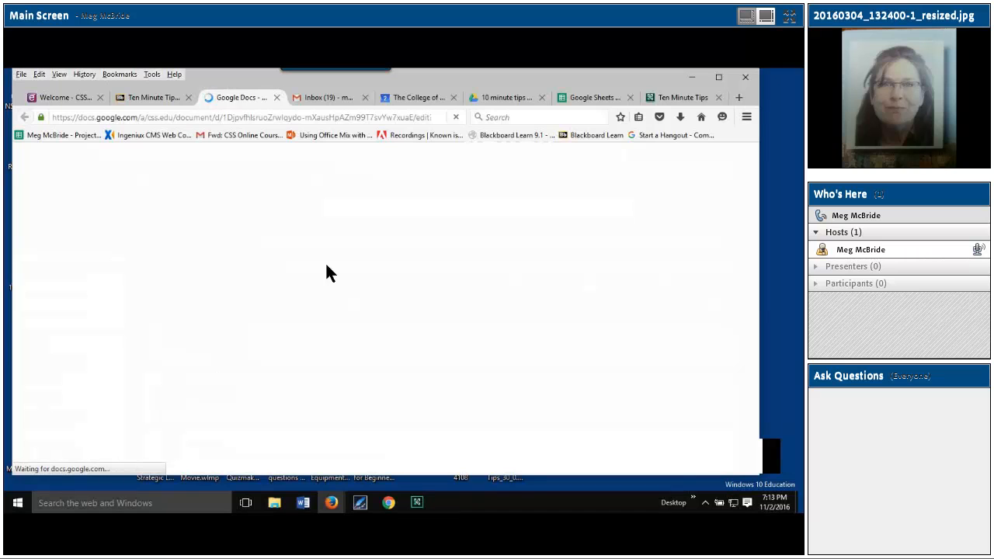
pyautogui.click(278, 98)
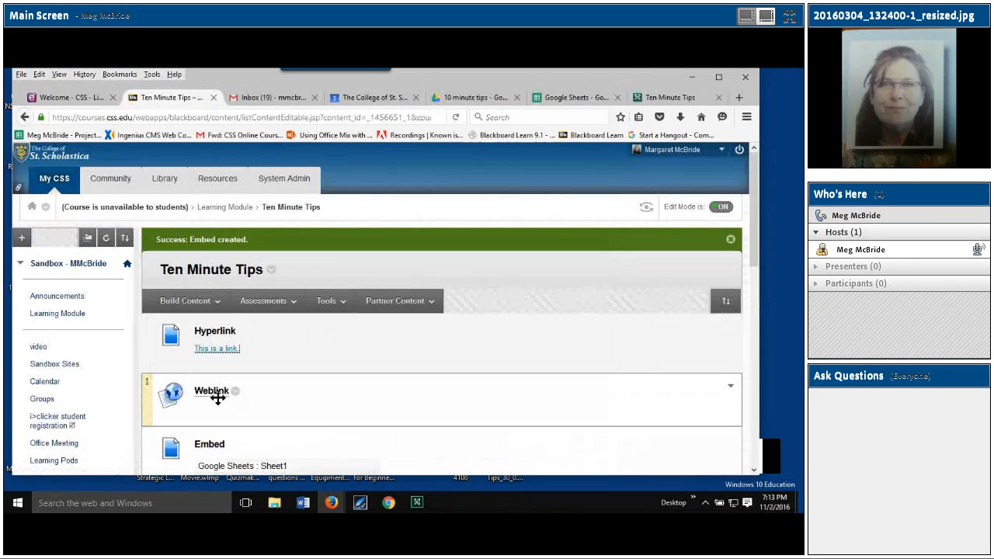
pyautogui.click(211, 392)
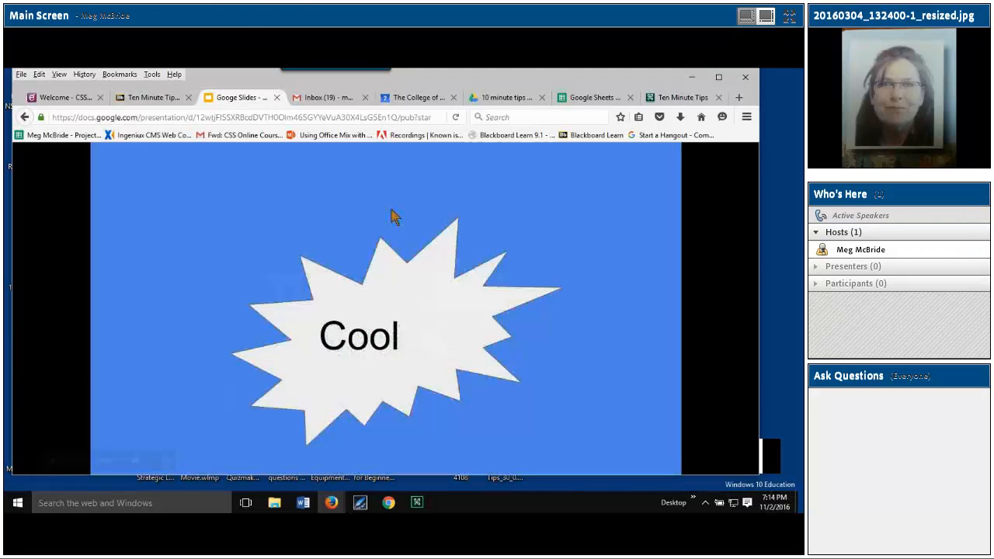
pyautogui.click(278, 98)
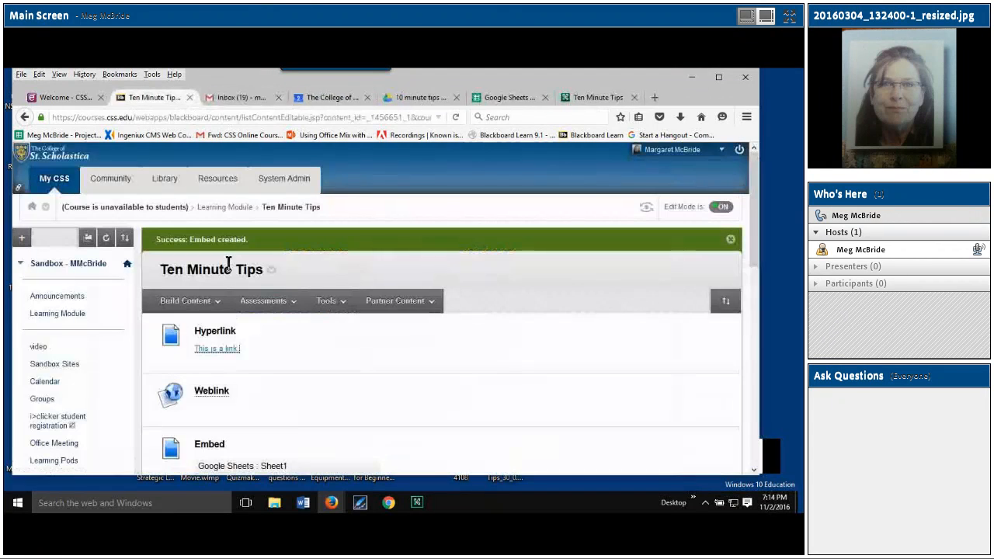
pyautogui.moveTo(754, 248); pyautogui.dragTo(755, 323)
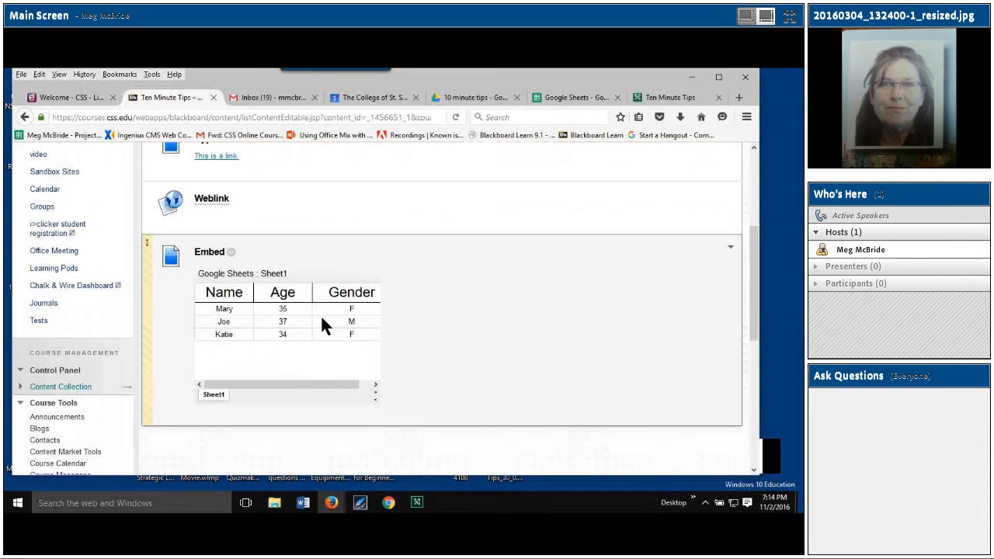
# - Examine the embedded sheet in the Embed item across its full width
pyautogui.doubleClick(320, 319)
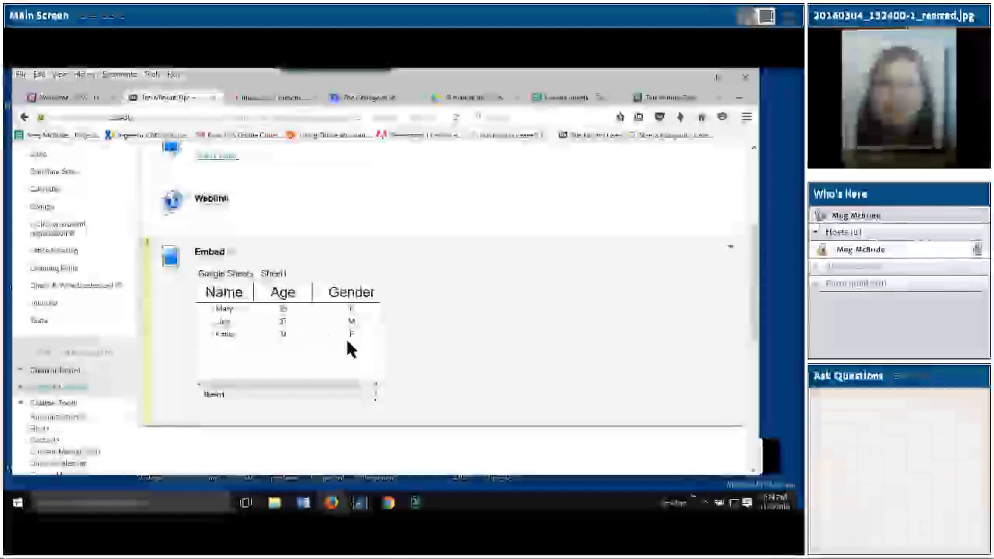
pyautogui.click(376, 386)
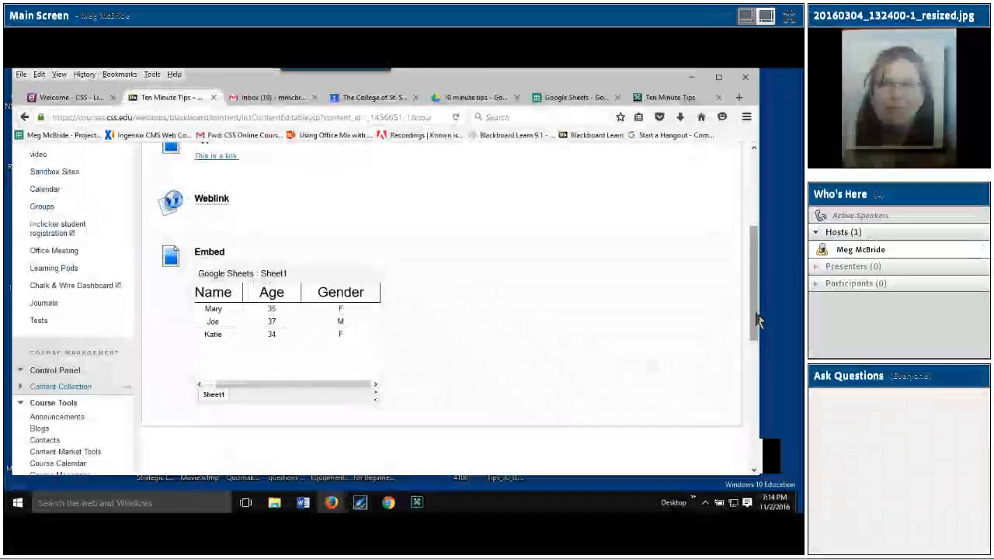
pyautogui.moveTo(757, 327); pyautogui.dragTo(752, 148)
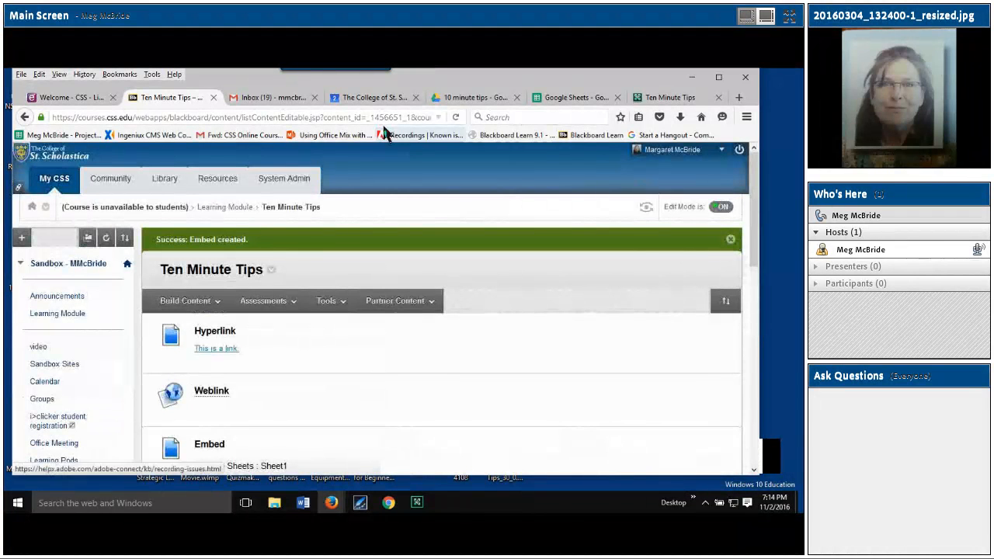
# - Switch to the 10 minute tips folder in Google Drive, close the open Google Sheets file and open the Google Docs document
pyautogui.click(494, 100)
pyautogui.click(617, 97)
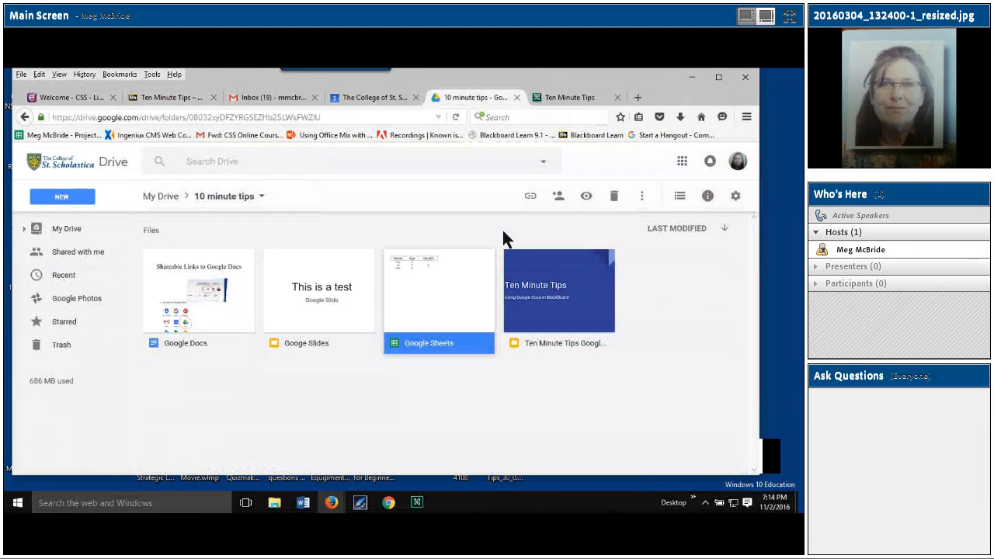
pyautogui.doubleClick(202, 309)
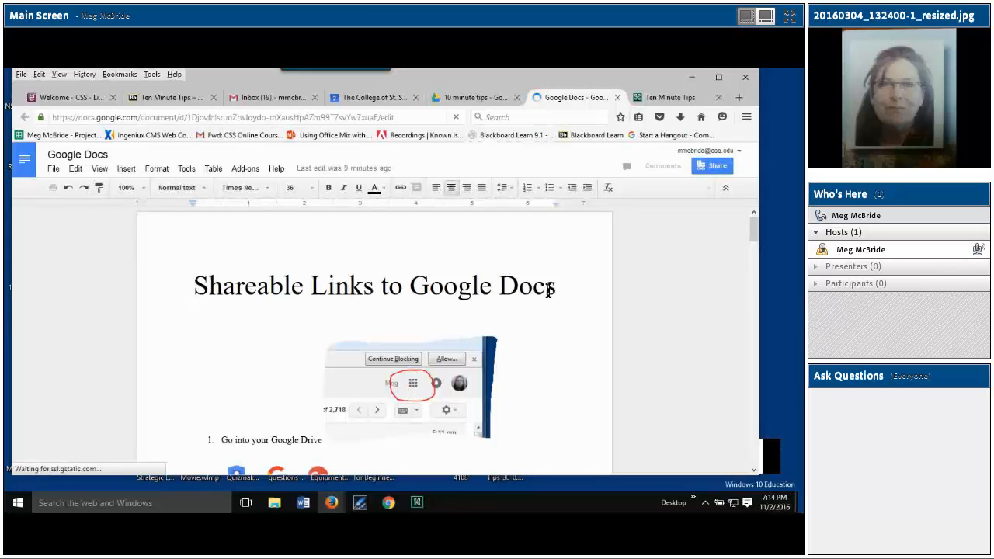
# - Color the "Shareable Links to Google Docs" title purple and close the document
pyautogui.tripleClick(187, 283)
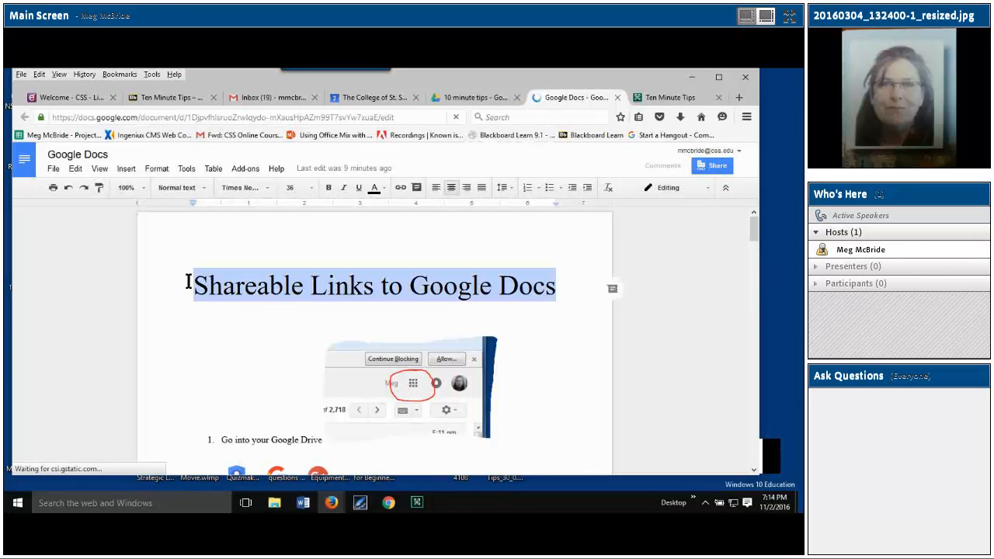
pyautogui.click(384, 188)
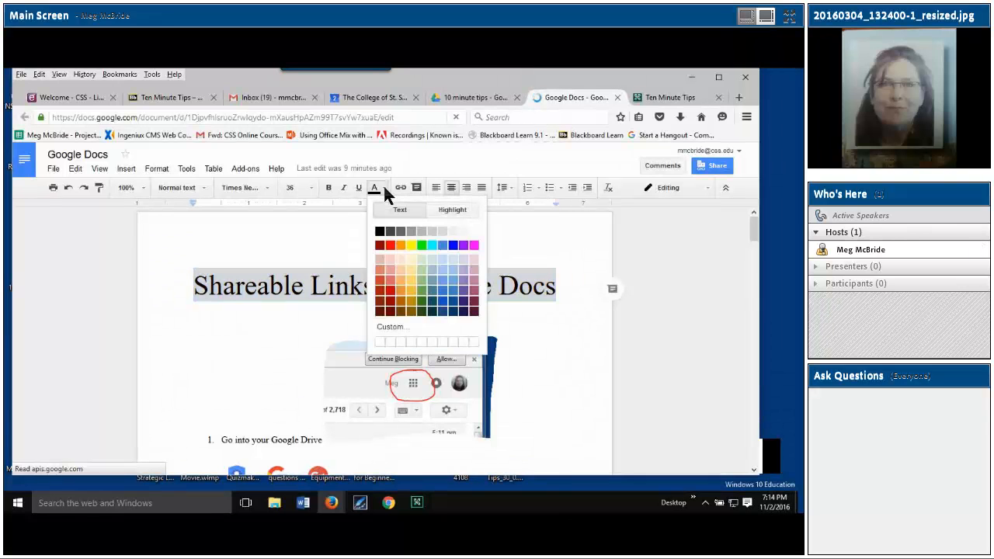
pyautogui.click(464, 245)
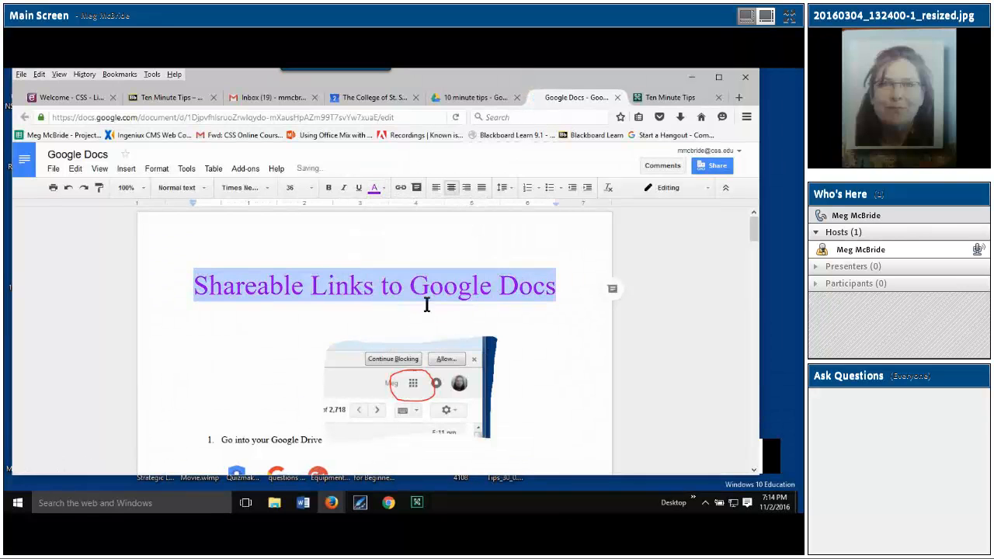
pyautogui.click(513, 333)
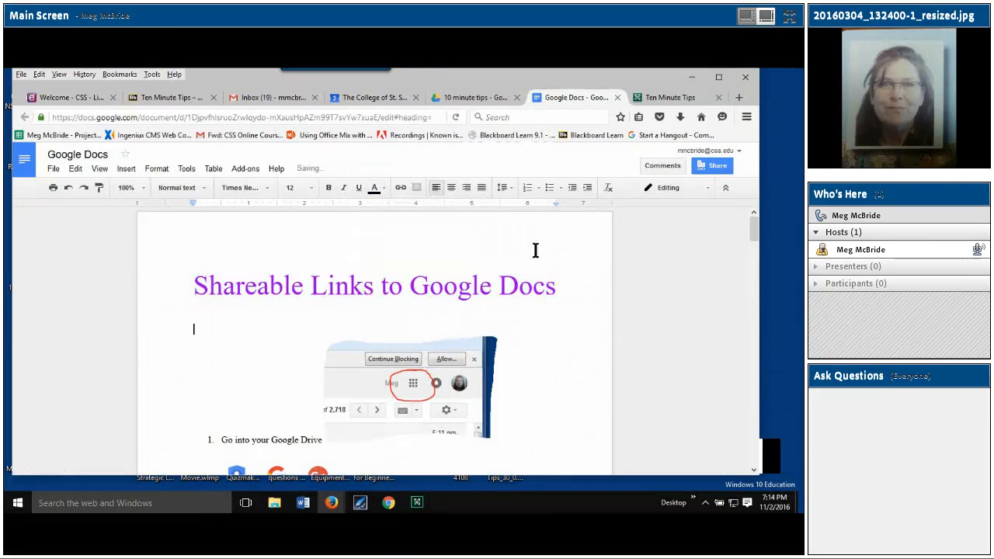
pyautogui.click(617, 98)
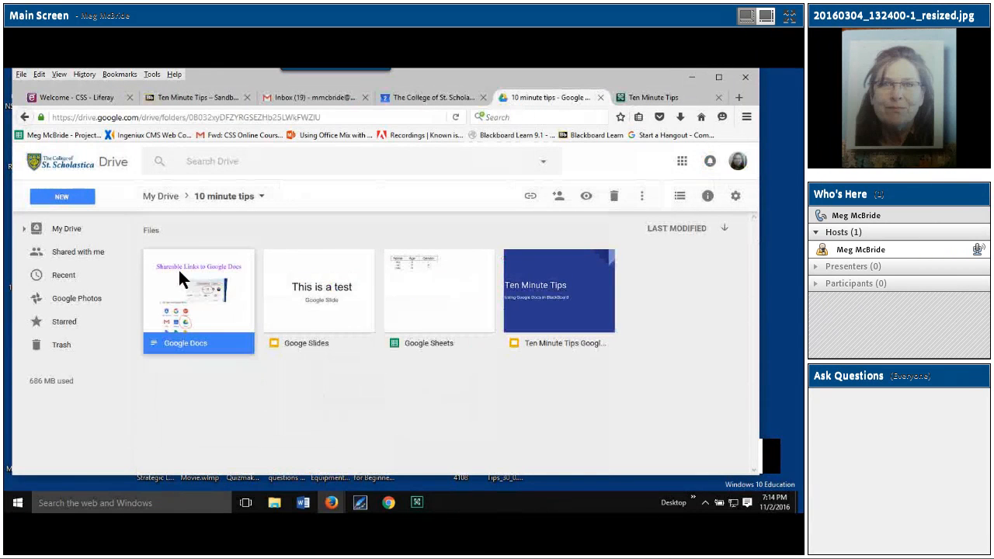
# - Open the Googe Slides presentation, color the "This is a test" title on the first slide red and close the presentation
pyautogui.doubleClick(336, 293)
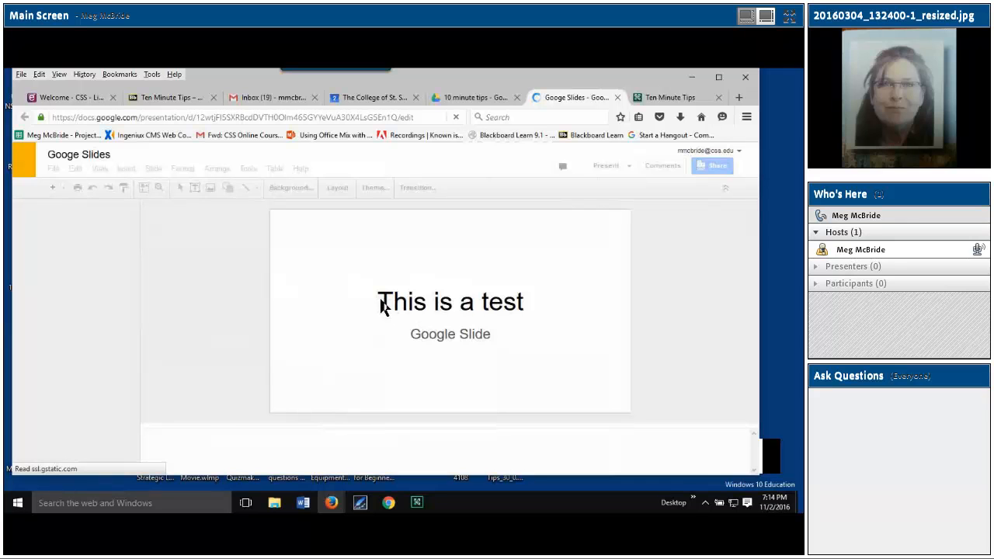
pyautogui.click(381, 305)
pyautogui.moveTo(380, 304); pyautogui.dragTo(543, 299)
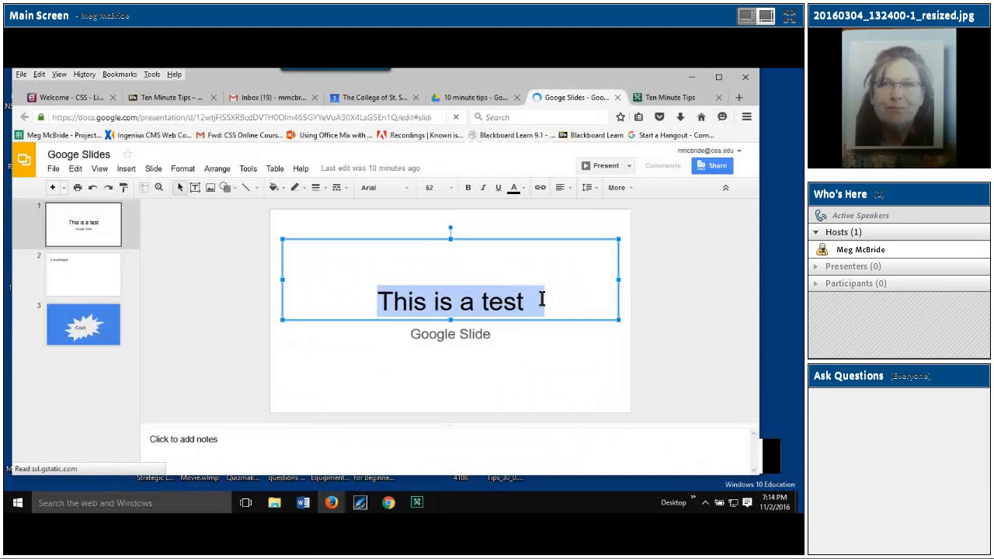
pyautogui.click(526, 190)
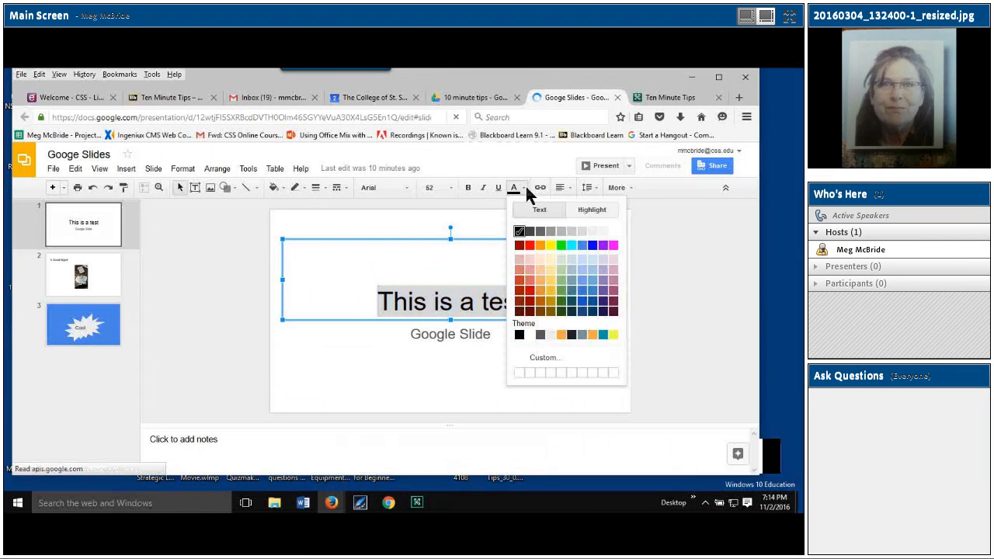
pyautogui.click(533, 254)
pyautogui.click(580, 372)
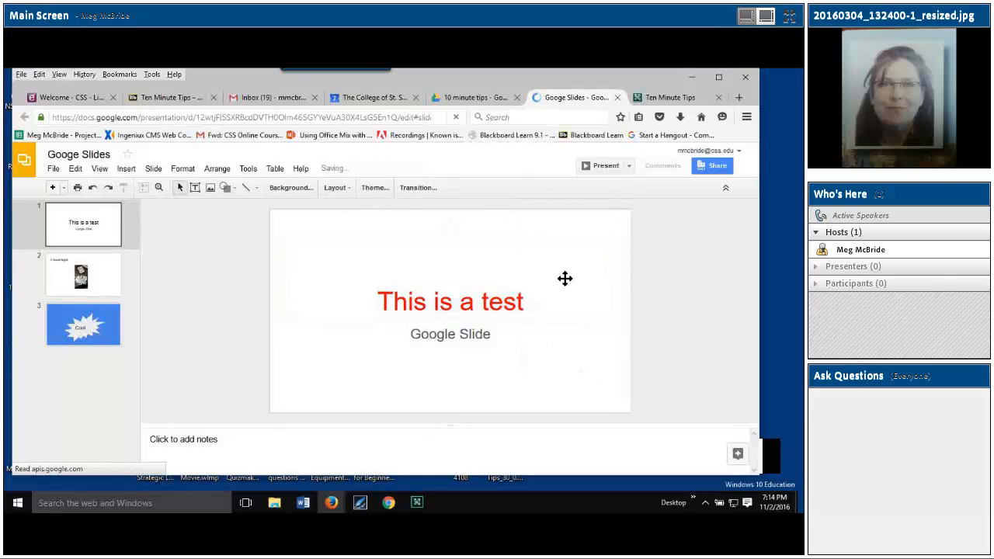
pyautogui.click(619, 98)
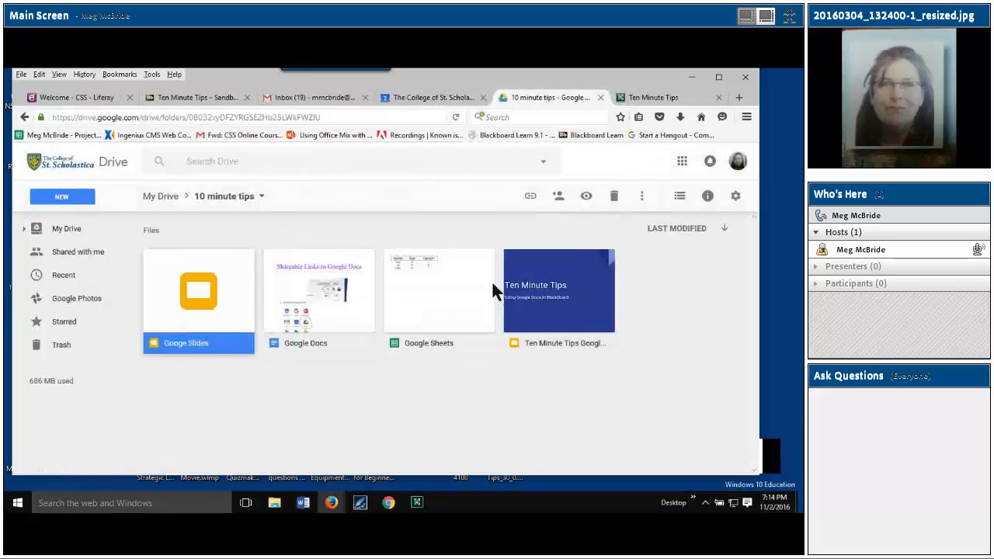
# - Open the Google Sheets file, fill the Name, Age and Gender header cells with cornflower blue and close the file
pyautogui.doubleClick(437, 312)
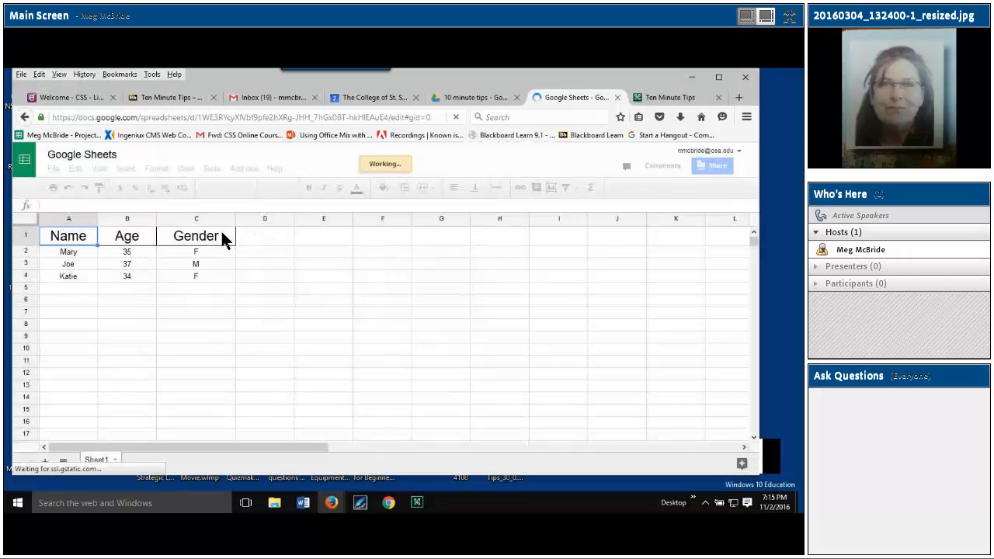
pyautogui.hotkey('shift', 'Right')
pyautogui.hotkey('shift', 'Right')
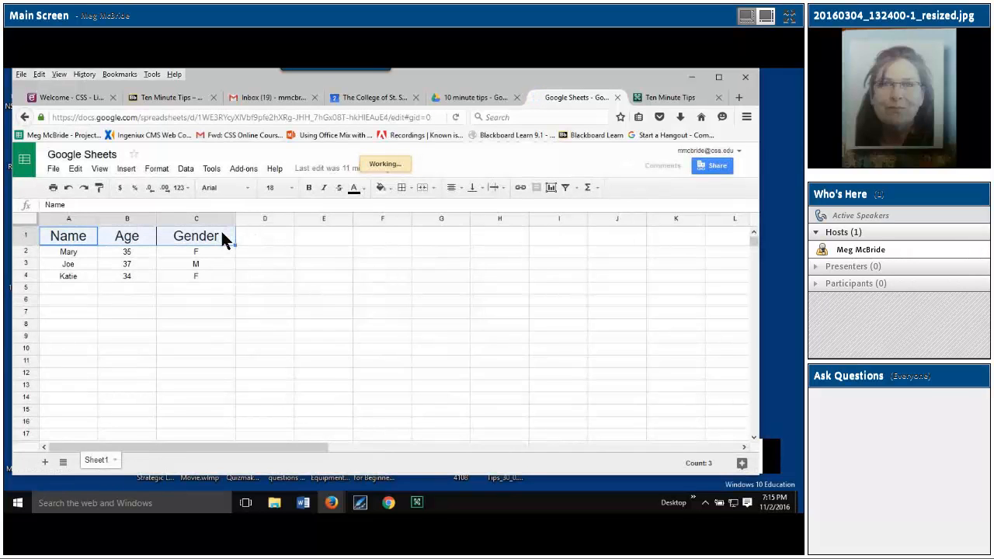
pyautogui.click(381, 190)
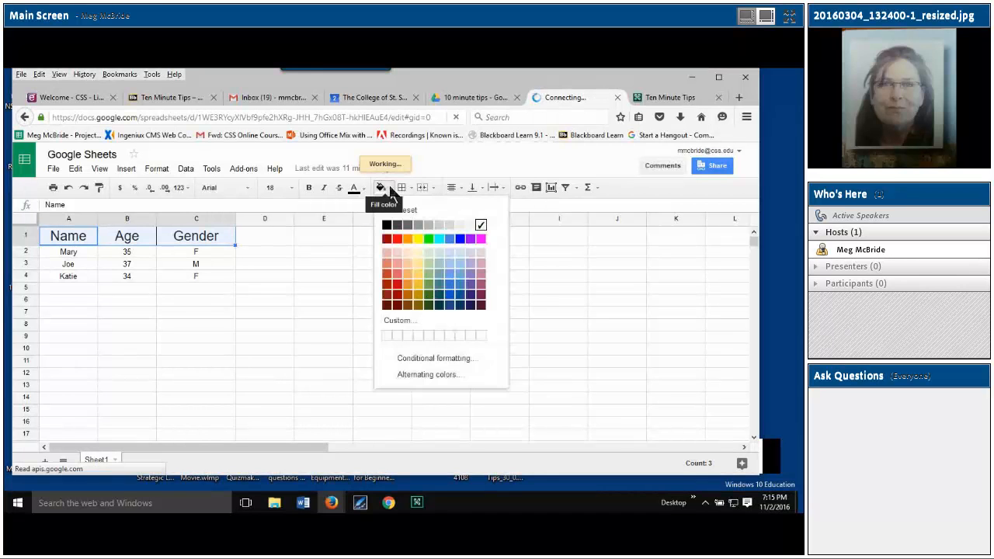
pyautogui.click(453, 240)
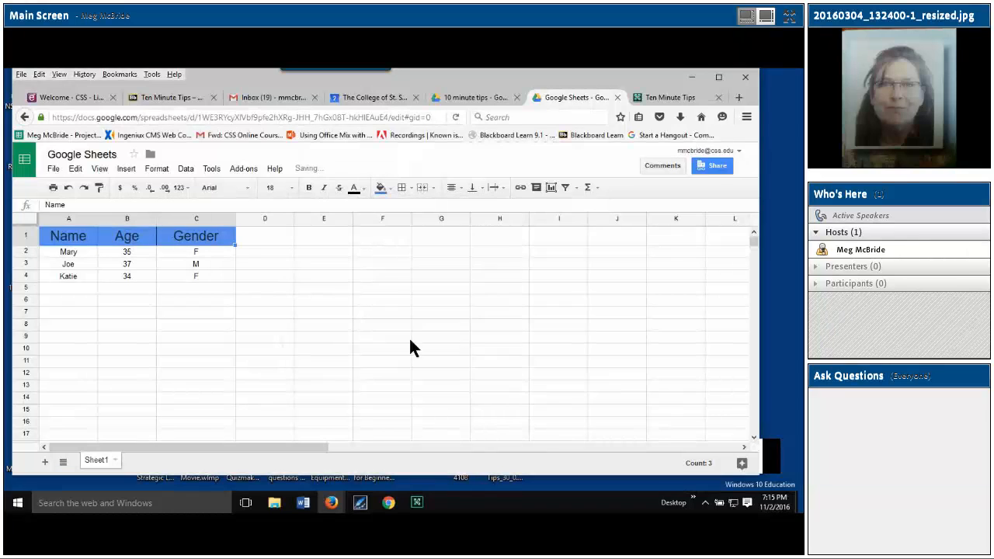
pyautogui.click(407, 337)
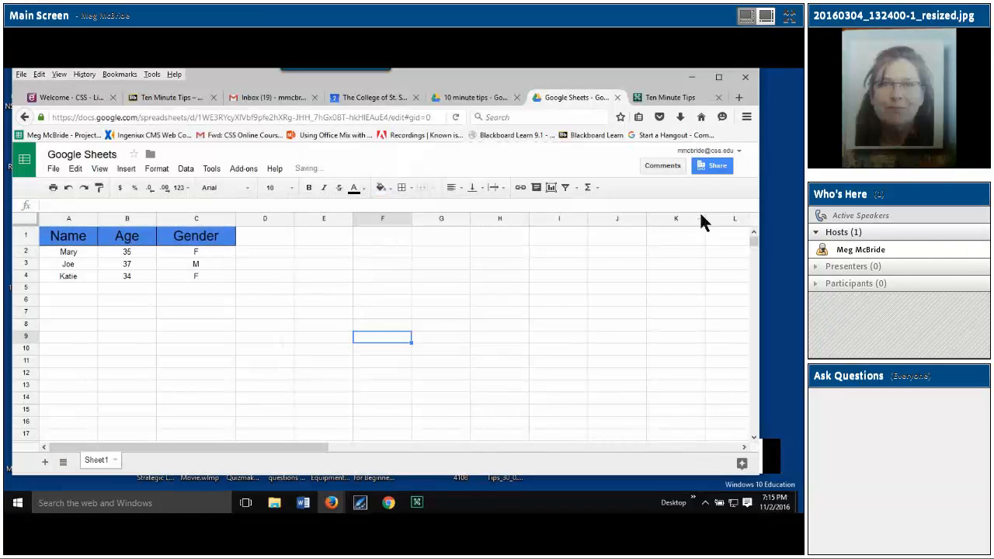
pyautogui.click(618, 97)
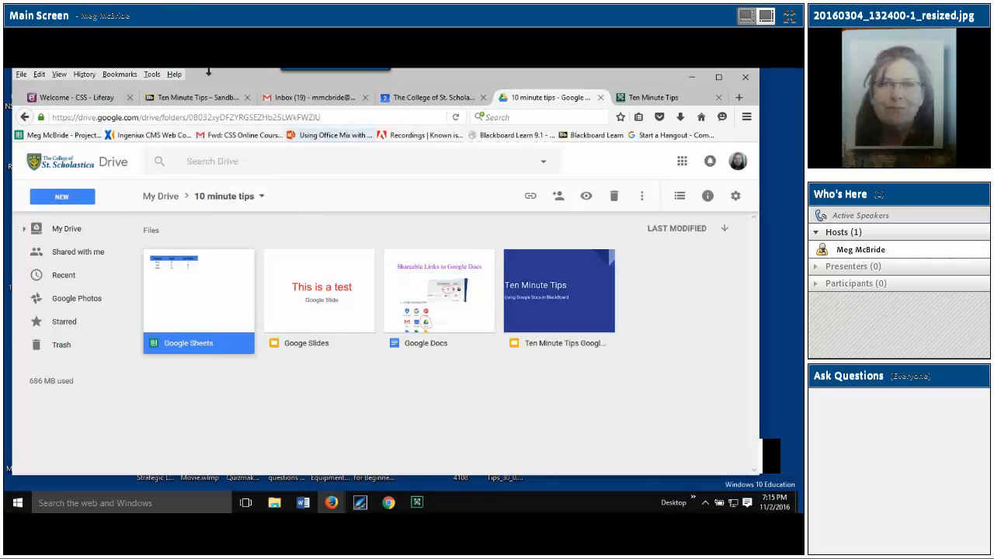
# - Switch to the Ten Minute Tips page in Blackboard and check the edited files through the Hyperlink item's link and the Weblink, closing each opened page
pyautogui.click(194, 99)
pyautogui.click(264, 301)
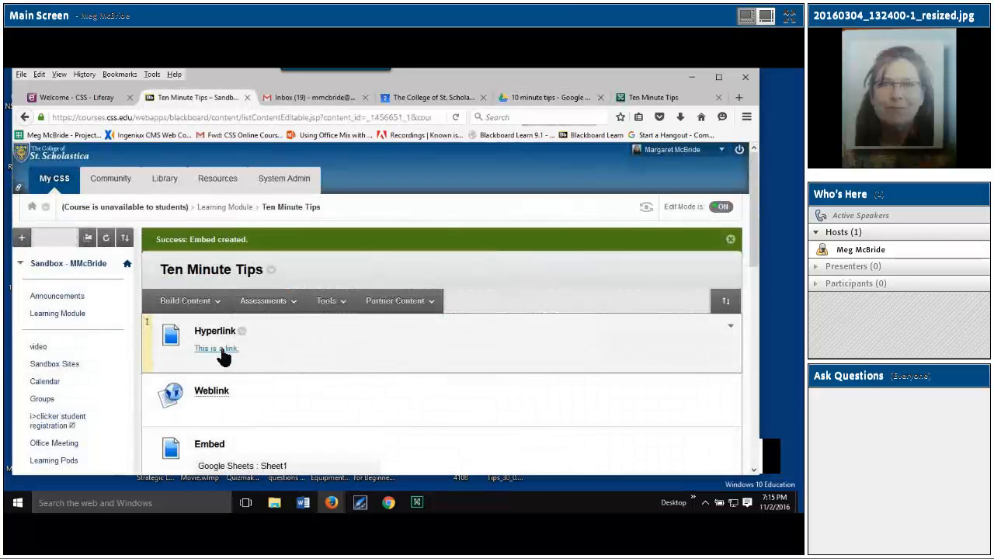
pyautogui.click(221, 350)
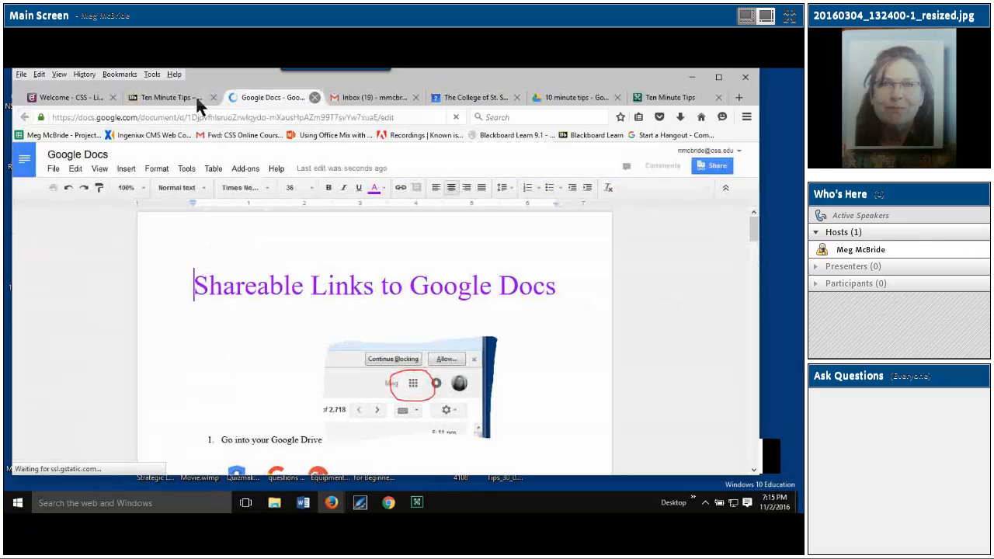
pyautogui.click(315, 98)
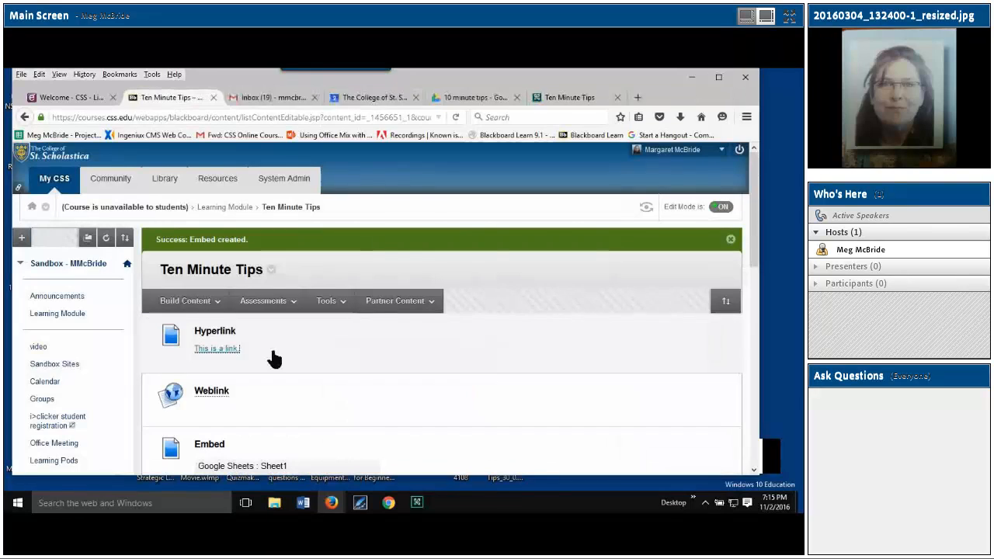
pyautogui.click(218, 392)
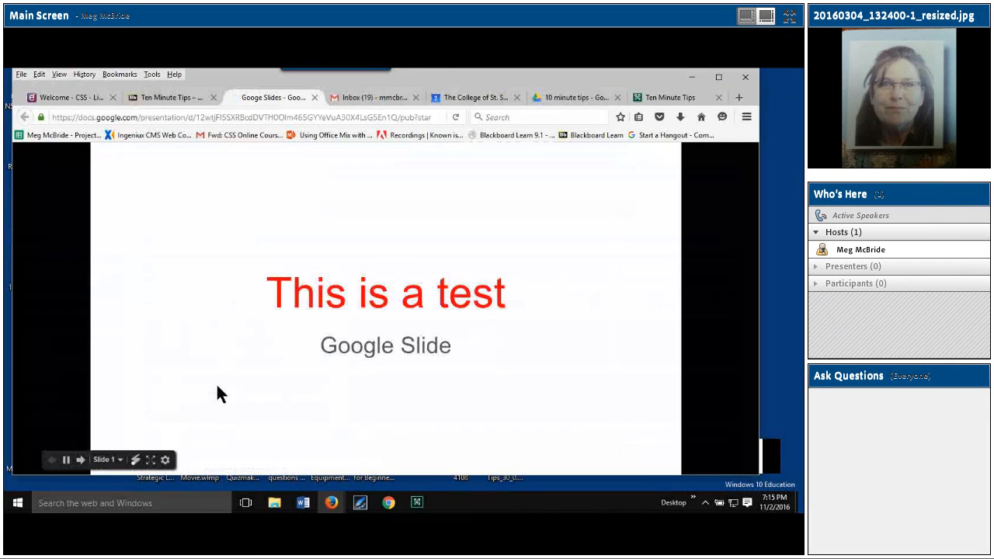
pyautogui.click(316, 98)
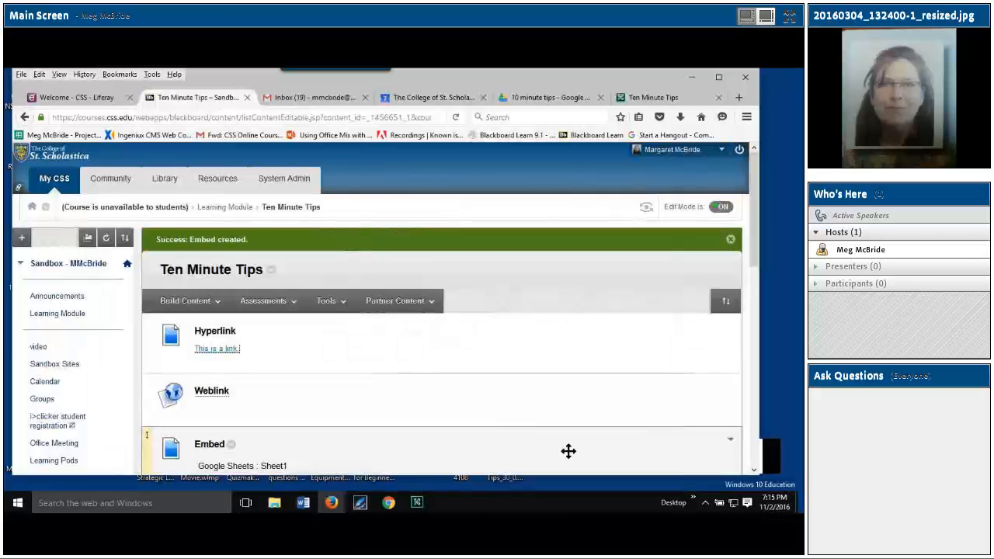
# - Check the embedded sheet for the header color change, hiding the Embed item's details and showing them again
pyautogui.moveTo(755, 271); pyautogui.dragTo(755, 322)
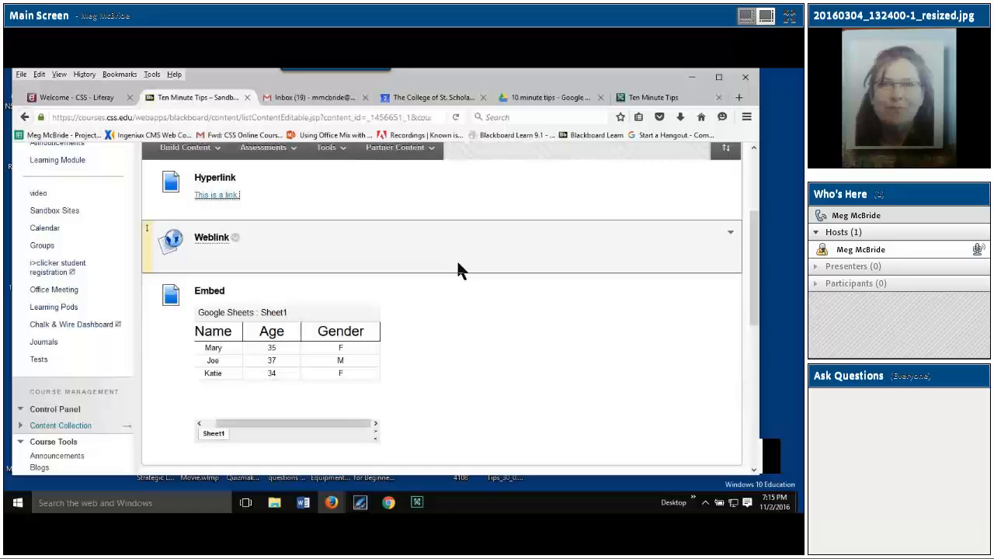
pyautogui.click(232, 292)
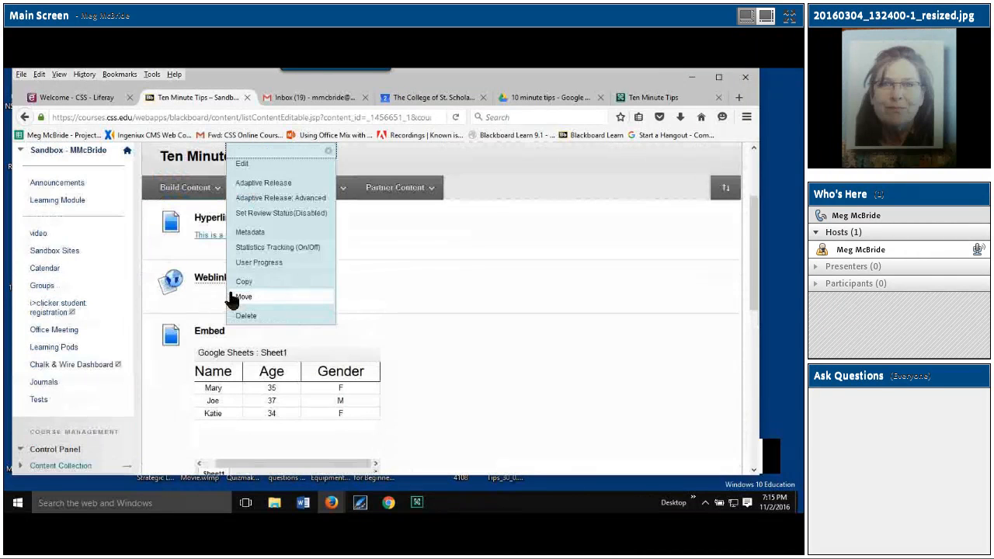
pyautogui.click(426, 359)
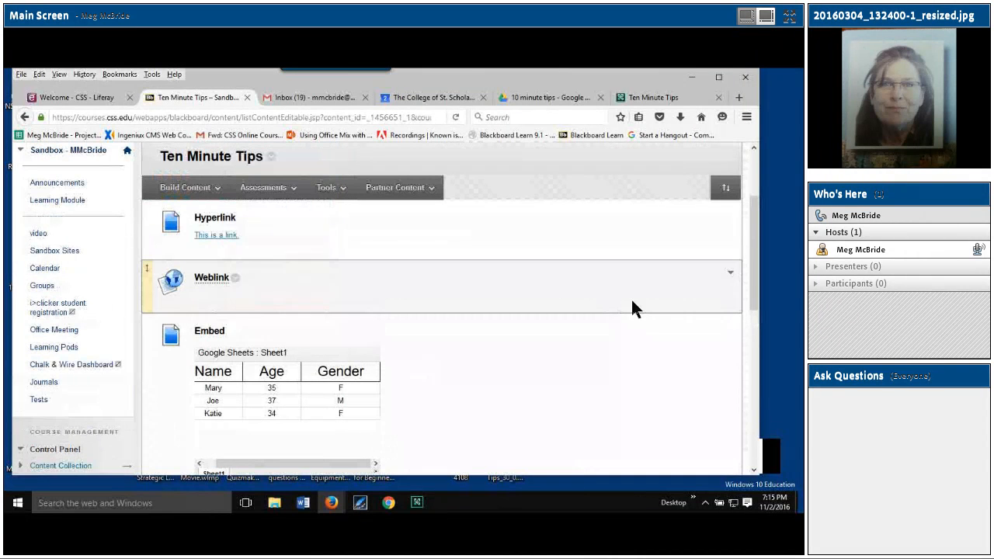
pyautogui.click(730, 329)
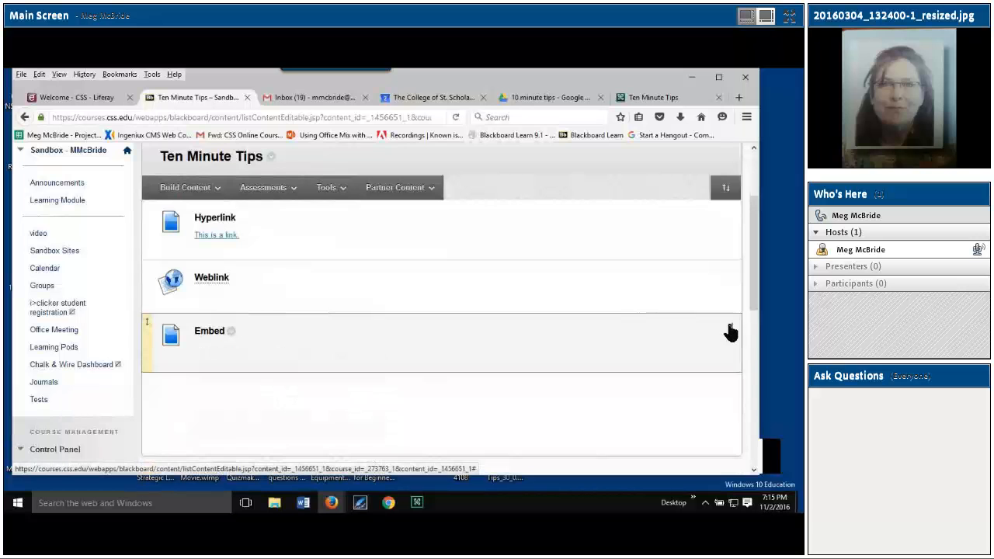
pyautogui.click(729, 329)
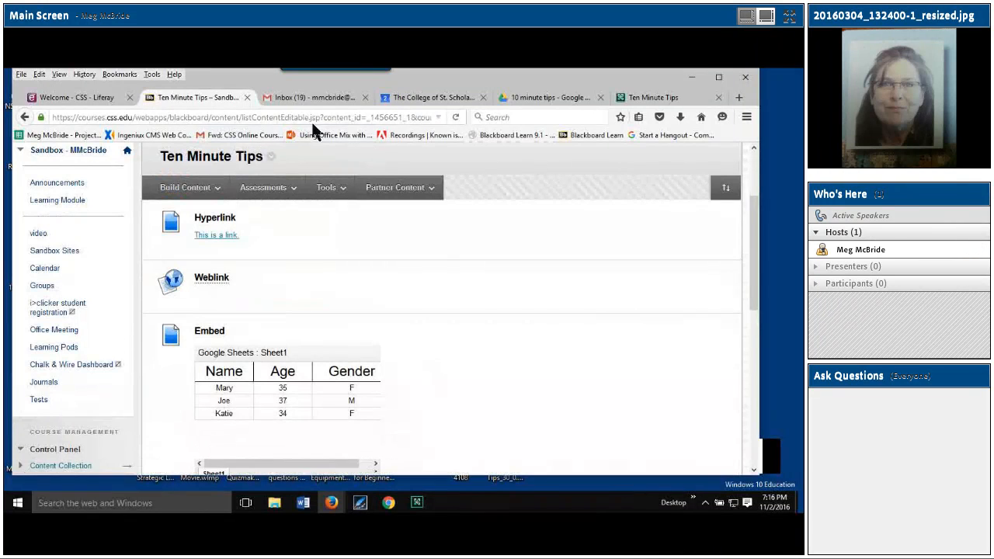
# - Reload the Ten Minute Tips page in Blackboard and check the embedded sheet for the header color change
pyautogui.moveTo(754, 230); pyautogui.dragTo(738, 156)
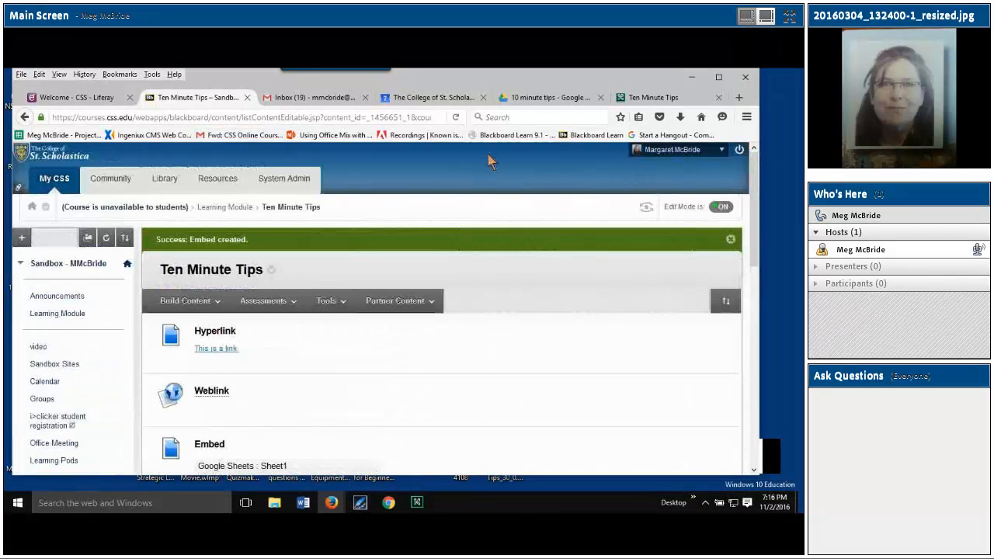
pyautogui.click(431, 117)
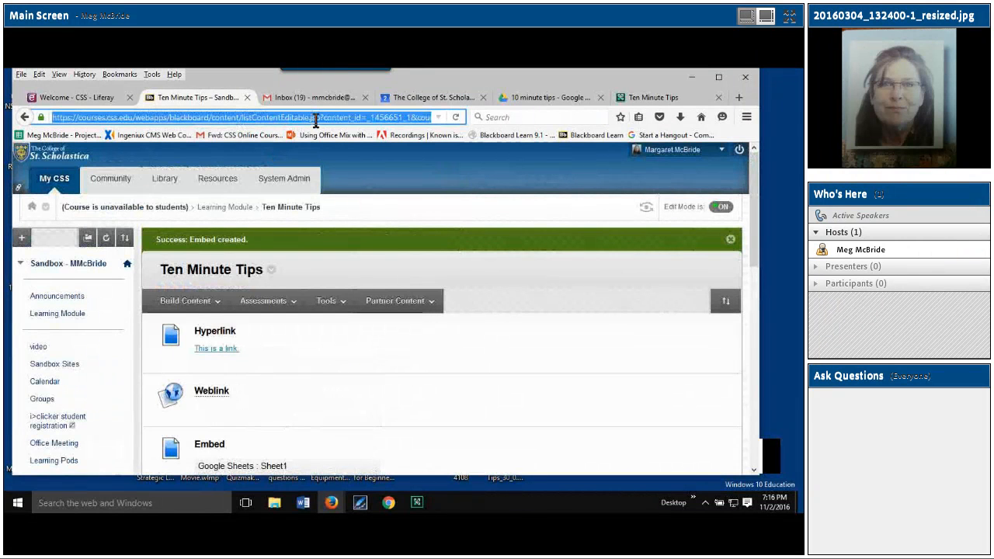
pyautogui.click(457, 117)
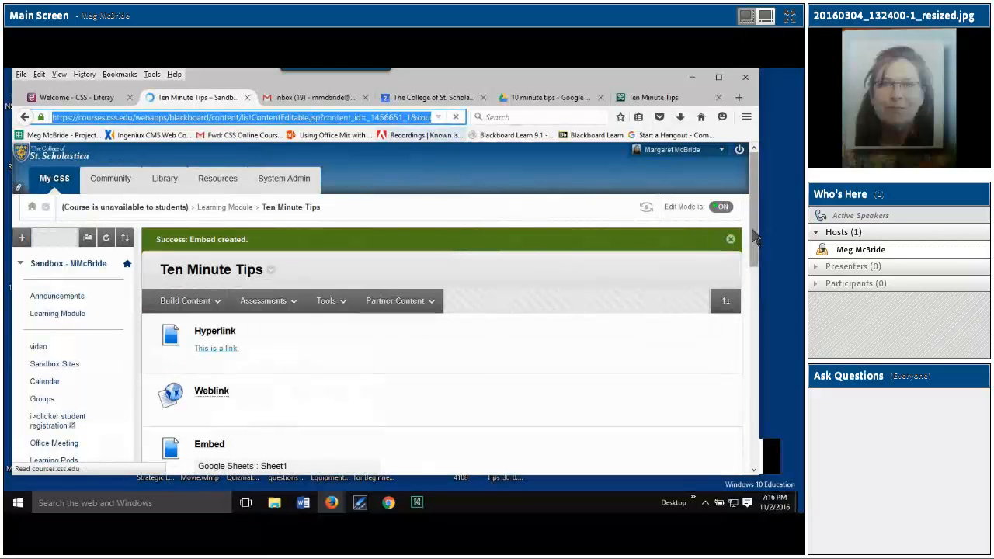
pyautogui.scroll(-1, 754, 267)
pyautogui.moveTo(753, 261); pyautogui.dragTo(753, 286)
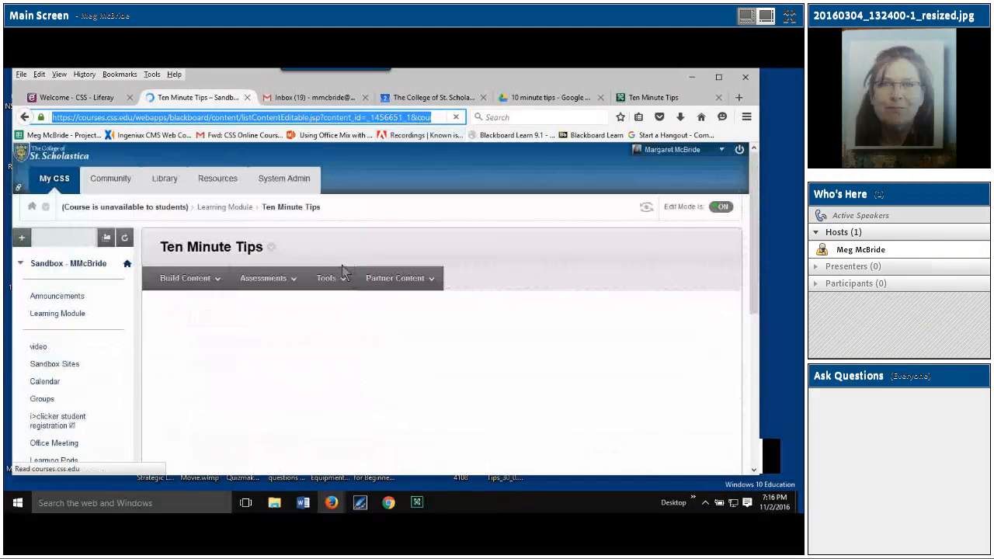
pyautogui.moveTo(754, 246); pyautogui.dragTo(762, 265)
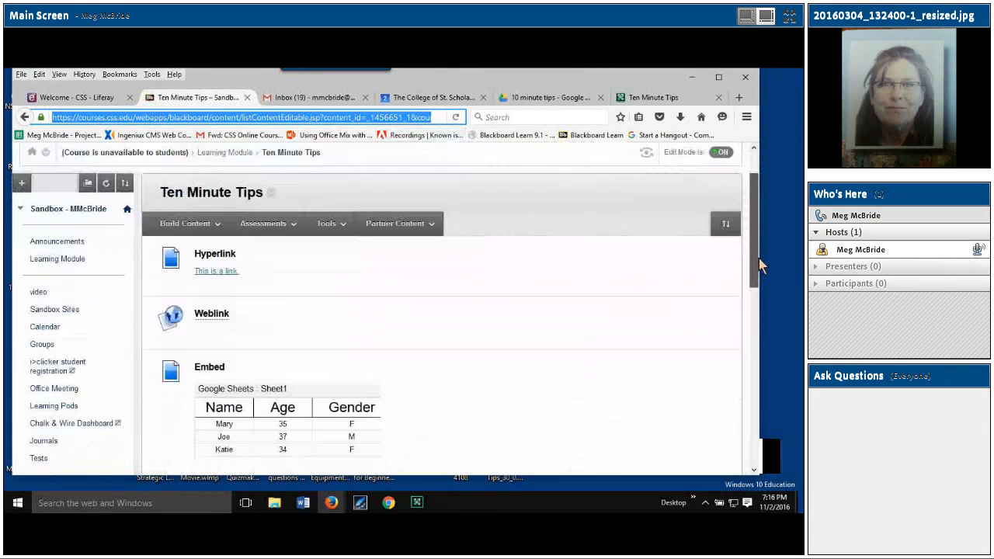
# - Open the Google Docs document through the Hyperlink item's link, color the title word "Links" red and close the document
pyautogui.click(216, 271)
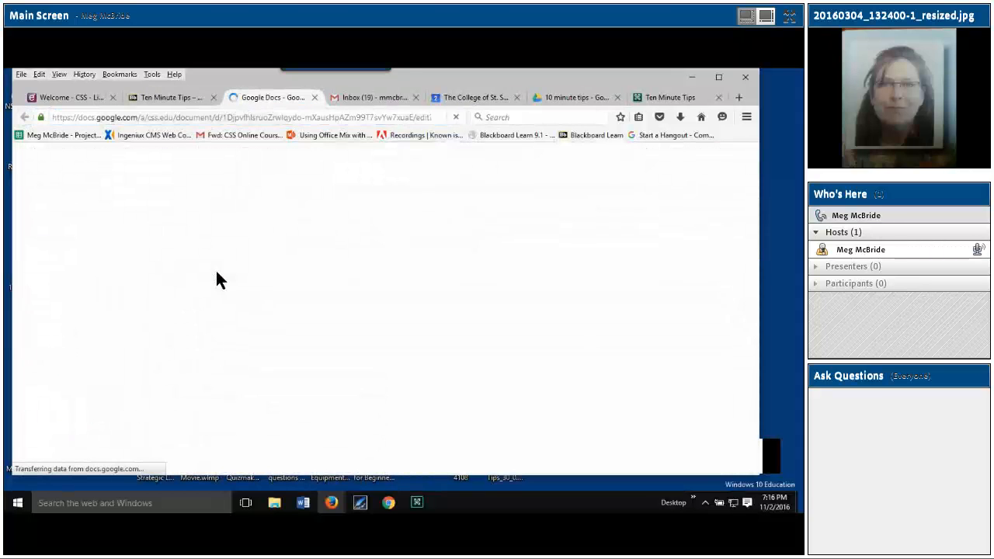
pyautogui.moveTo(308, 289); pyautogui.dragTo(376, 291)
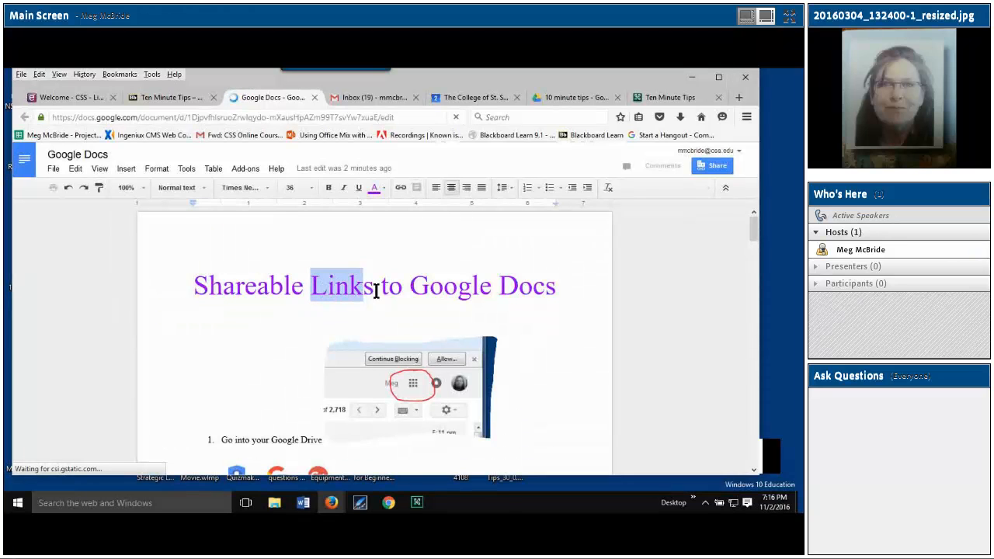
pyautogui.doubleClick(326, 288)
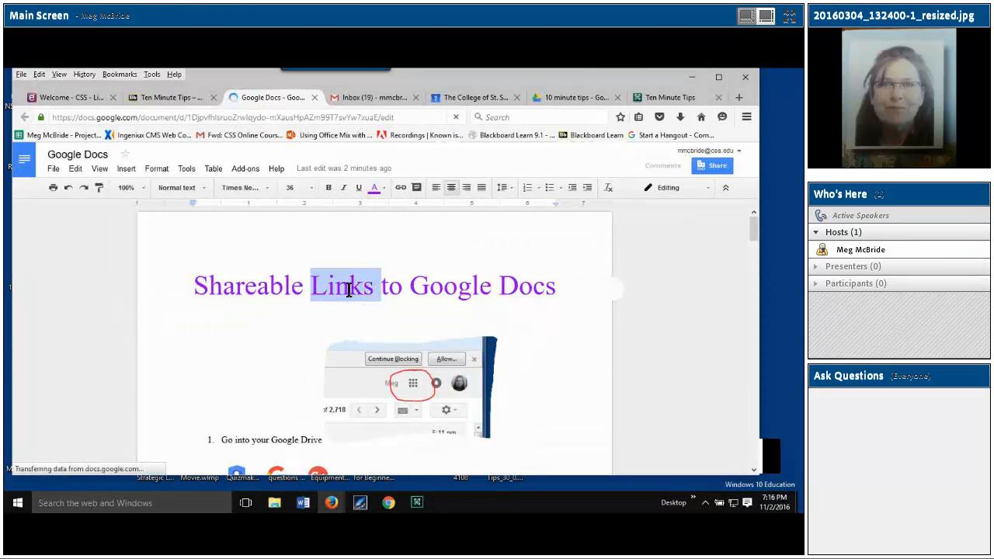
pyautogui.click(382, 187)
pyautogui.click(390, 245)
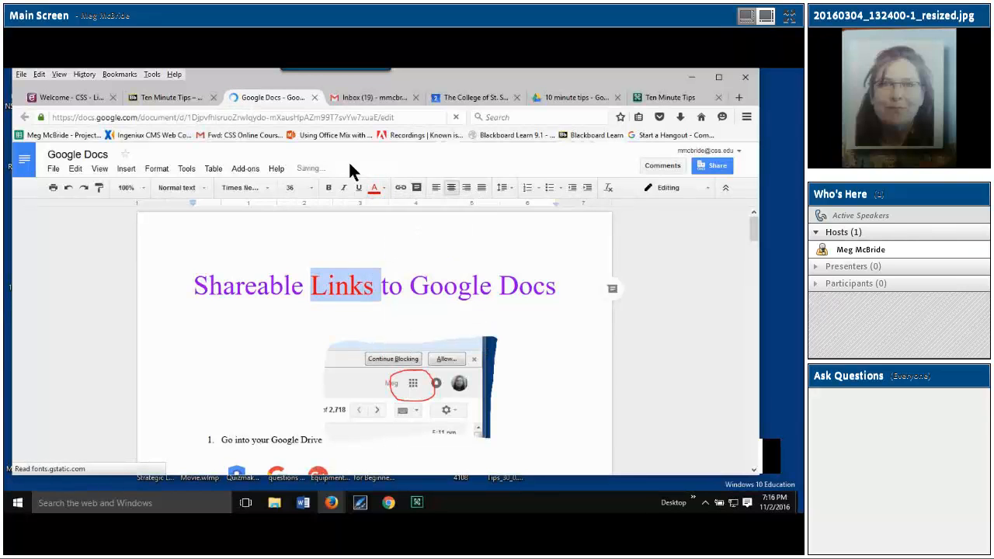
pyautogui.click(315, 98)
# - Reopen the document through the Hyperlink item's link to check the color of the word "Links" in the title
pyautogui.click(263, 224)
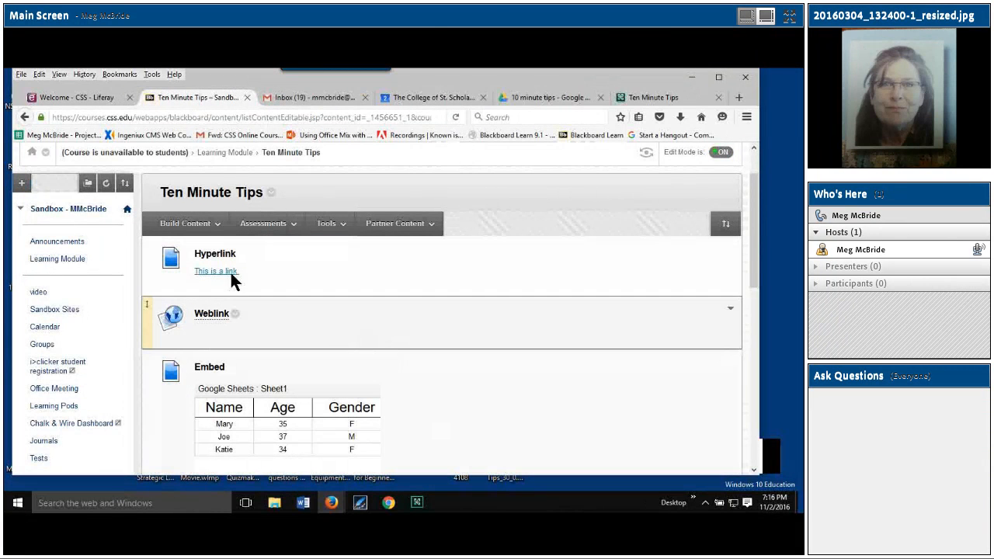
pyautogui.click(230, 273)
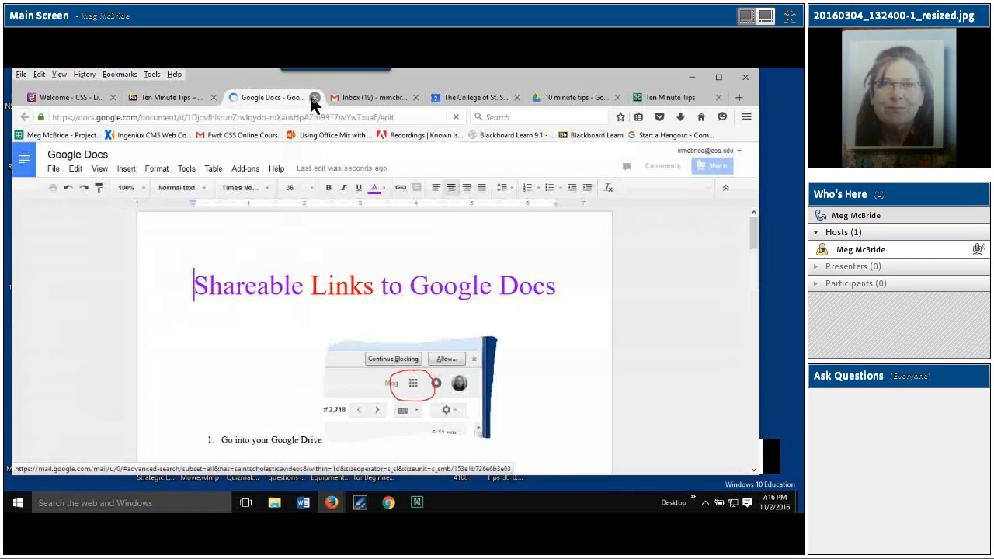
# - Switch to the 10 minute tips folder in Google Drive and open the Google Docs file from there
pyautogui.click(559, 101)
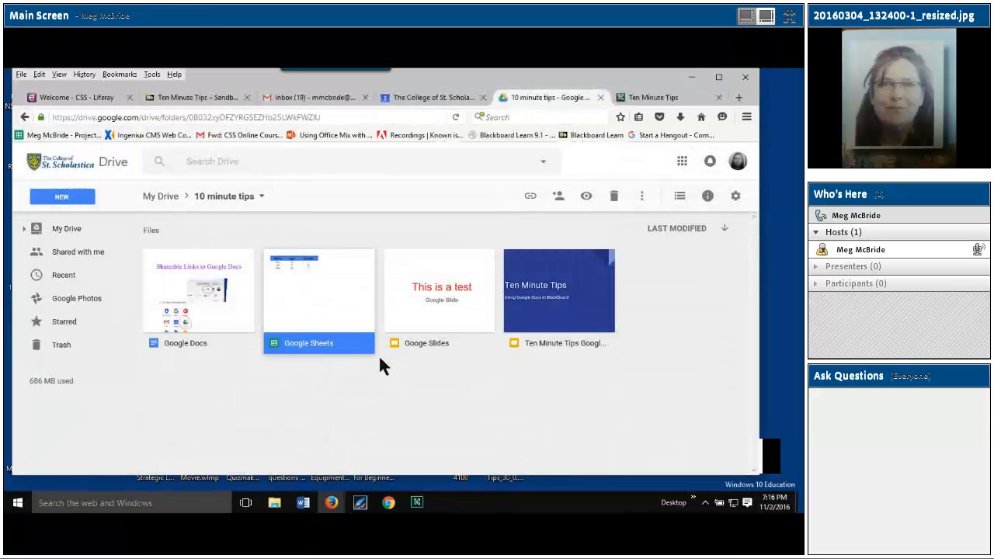
pyautogui.rightClick(208, 318)
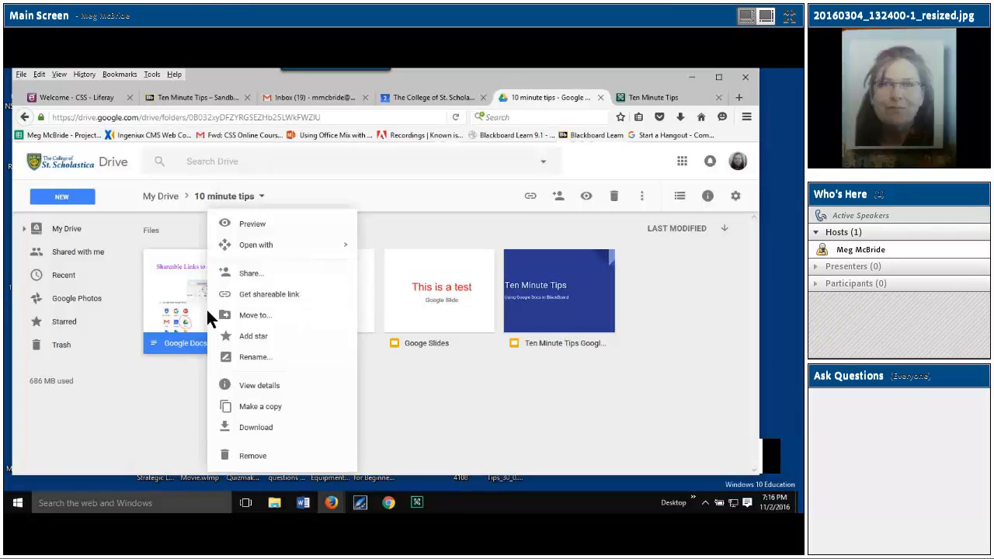
pyautogui.click(193, 308)
pyautogui.click(227, 392)
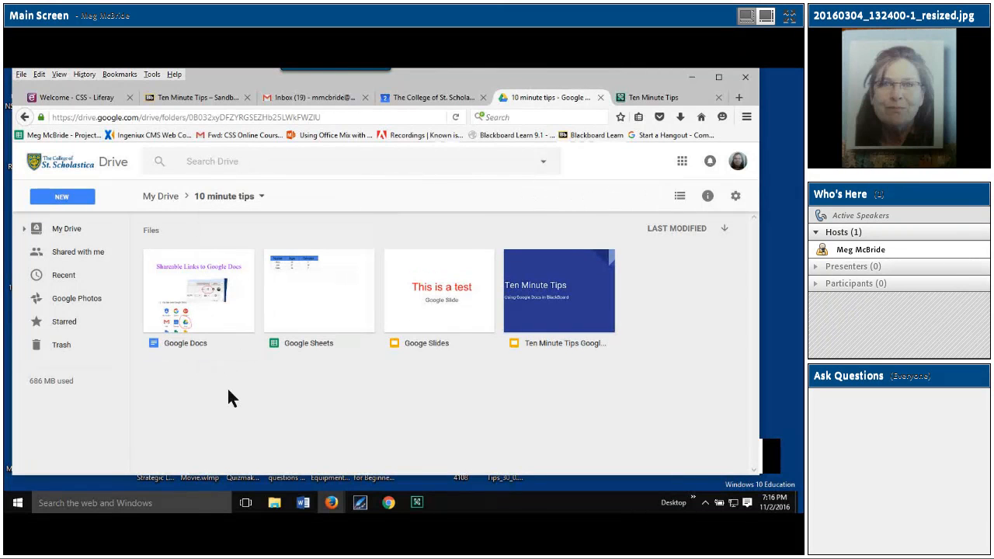
pyautogui.doubleClick(204, 306)
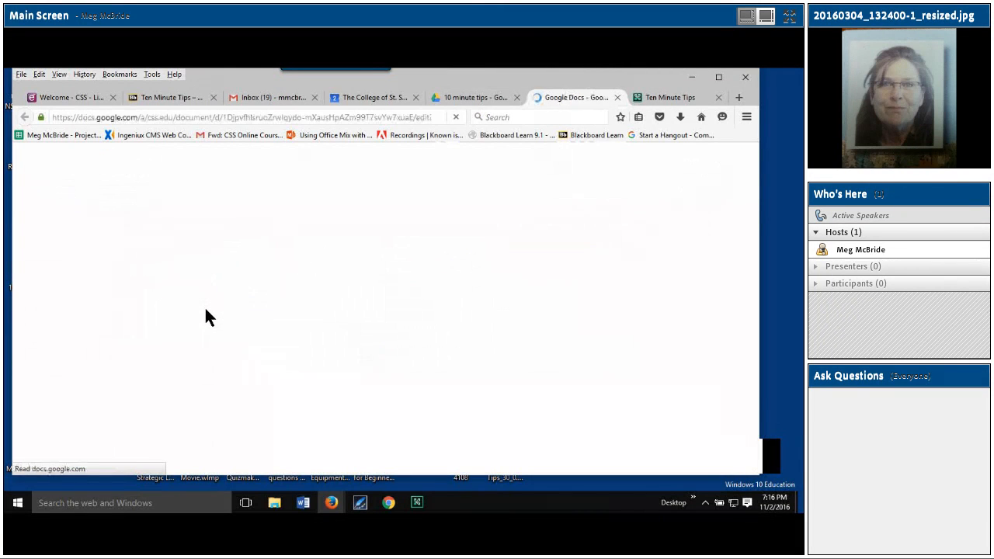